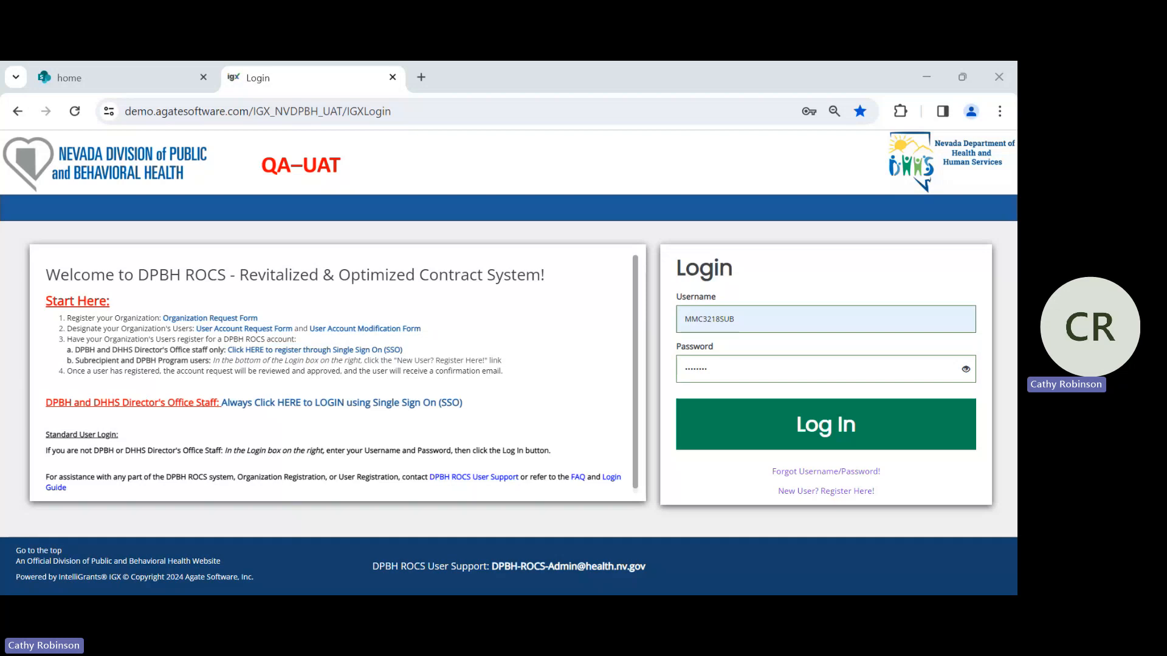
- Log in with the prefilled subrecipient credentials and look through the My Tasks list on the dashboard
{"action": "left_click", "coordinate": [882, 439]}
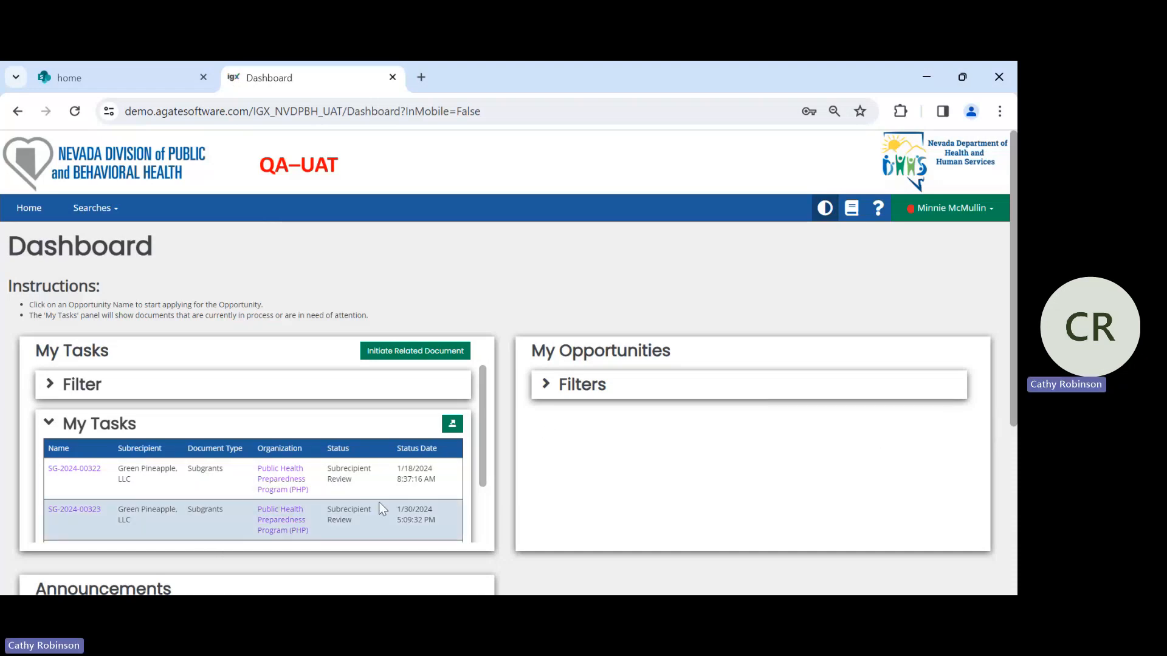
{"action": "scroll", "coordinate": [378, 484], "scroll_direction": "down", "scroll_amount": 2}
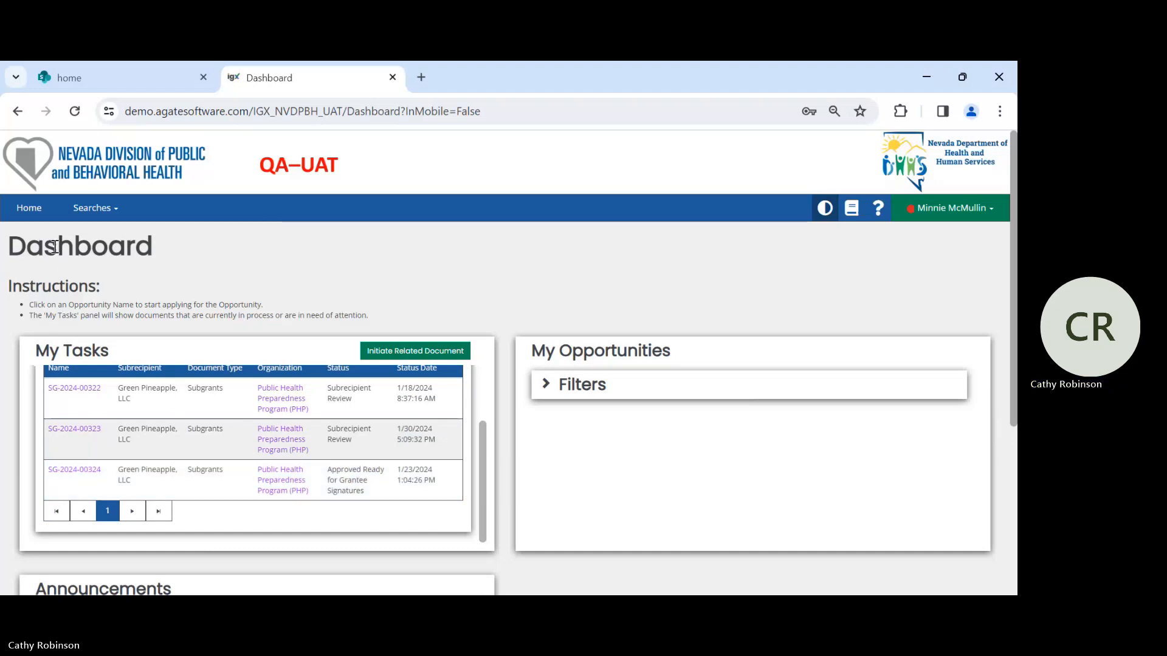
- Search the Subgrants documents for those with the status Subaward Executed
{"action": "left_click", "coordinate": [98, 211]}
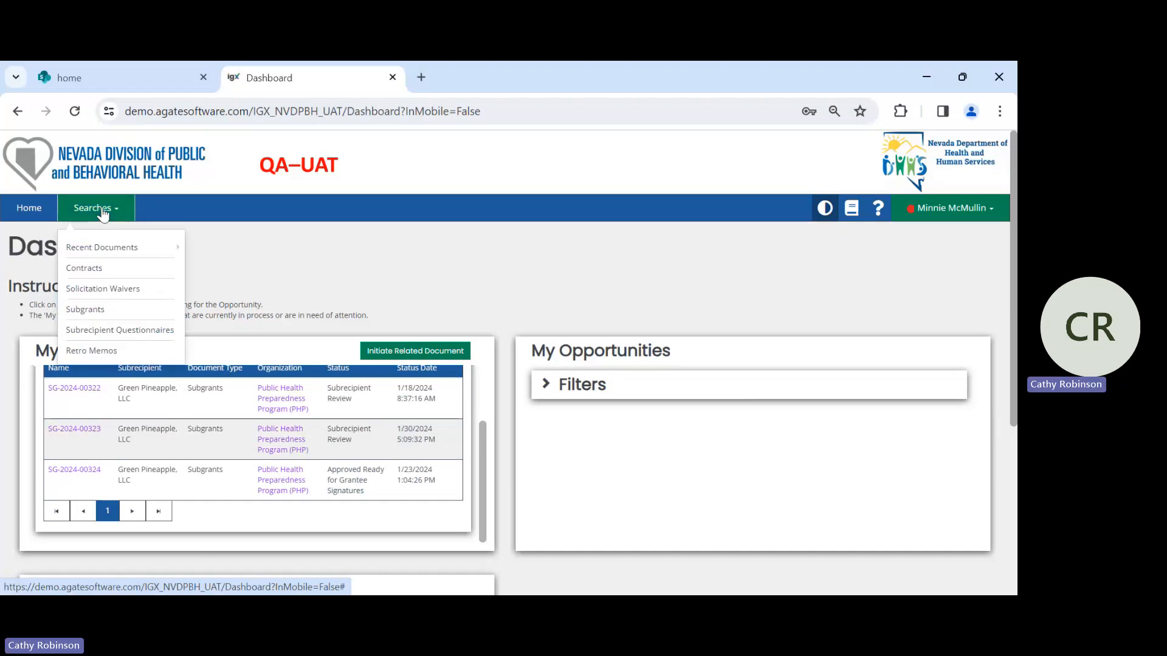
{"action": "left_click", "coordinate": [93, 310]}
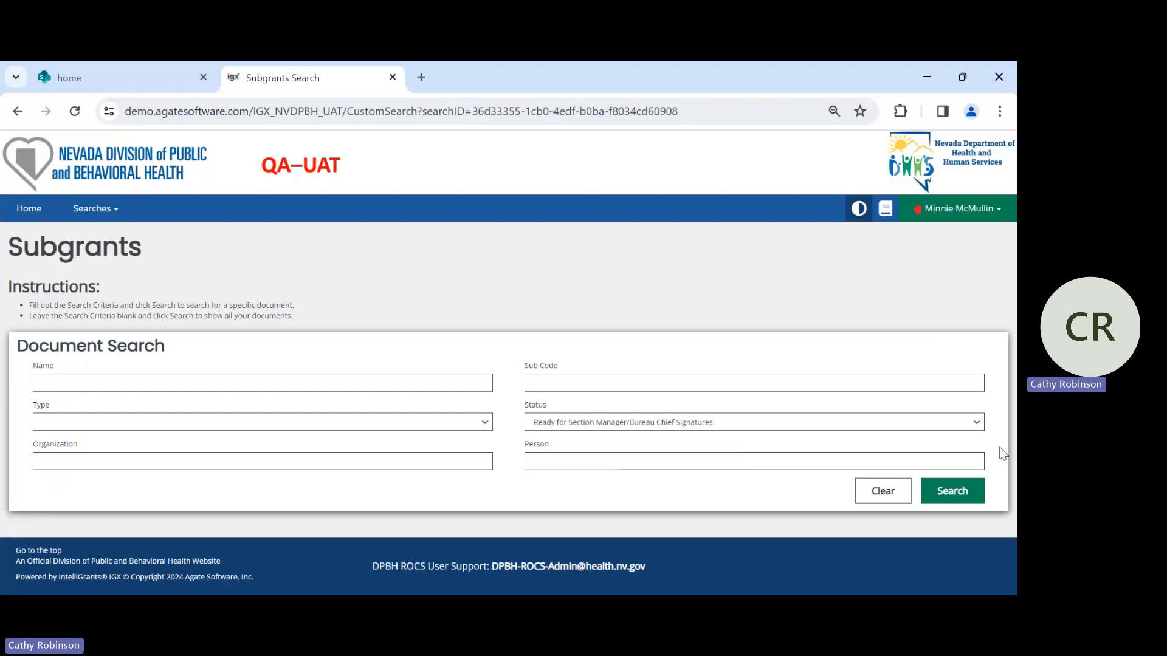
{"action": "left_click", "coordinate": [975, 425]}
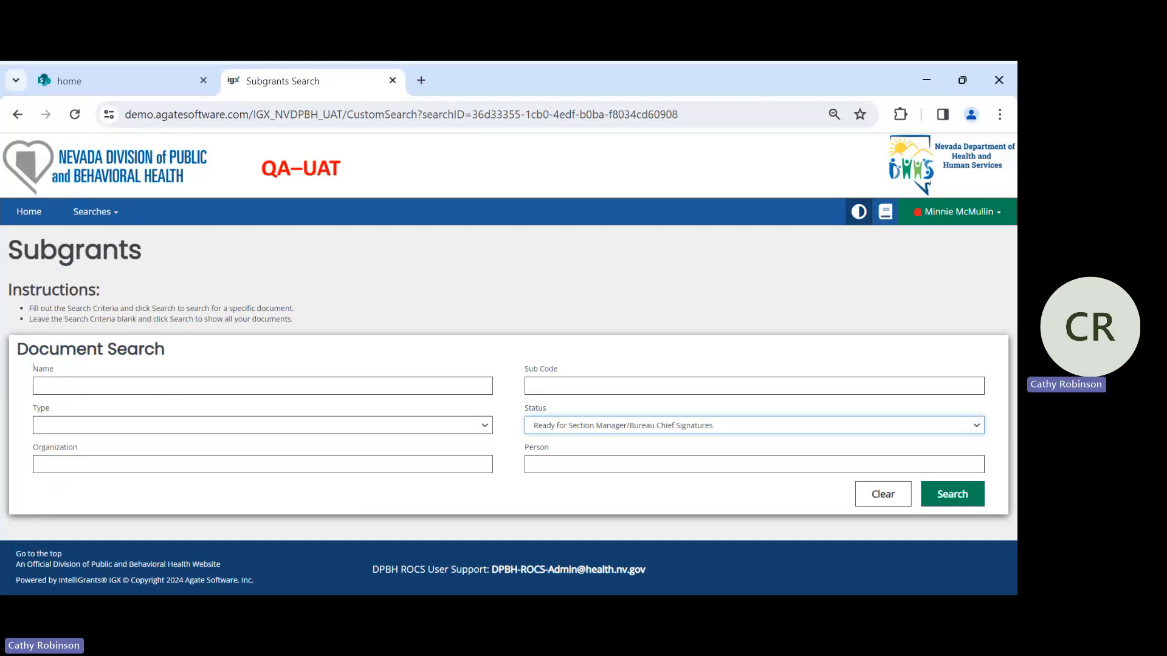
{"action": "left_click", "coordinate": [598, 355]}
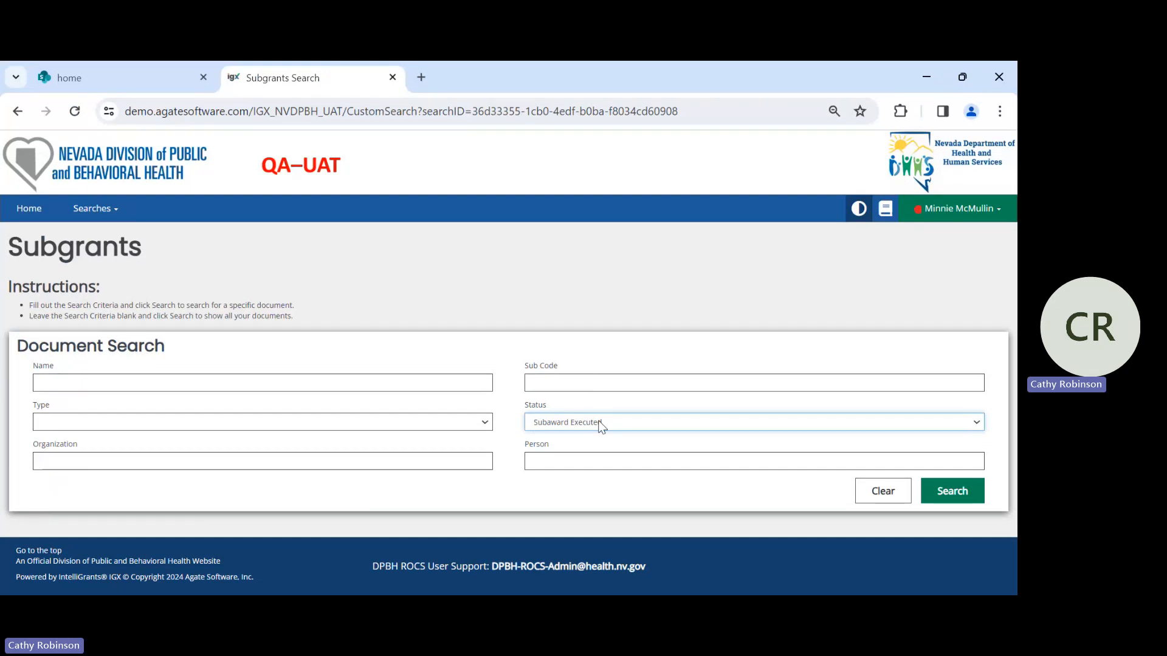
{"action": "left_click", "coordinate": [956, 494]}
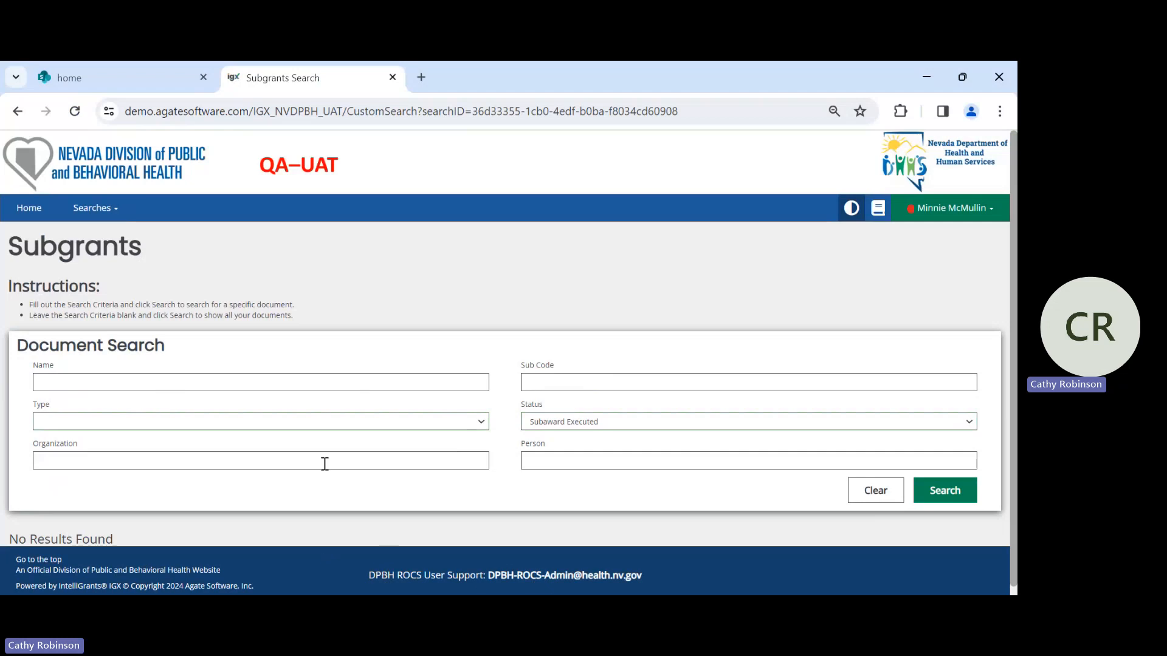
- Return to the dashboard and open subgrant SG-2024-00323 from the My Tasks list
{"action": "left_click", "coordinate": [32, 209]}
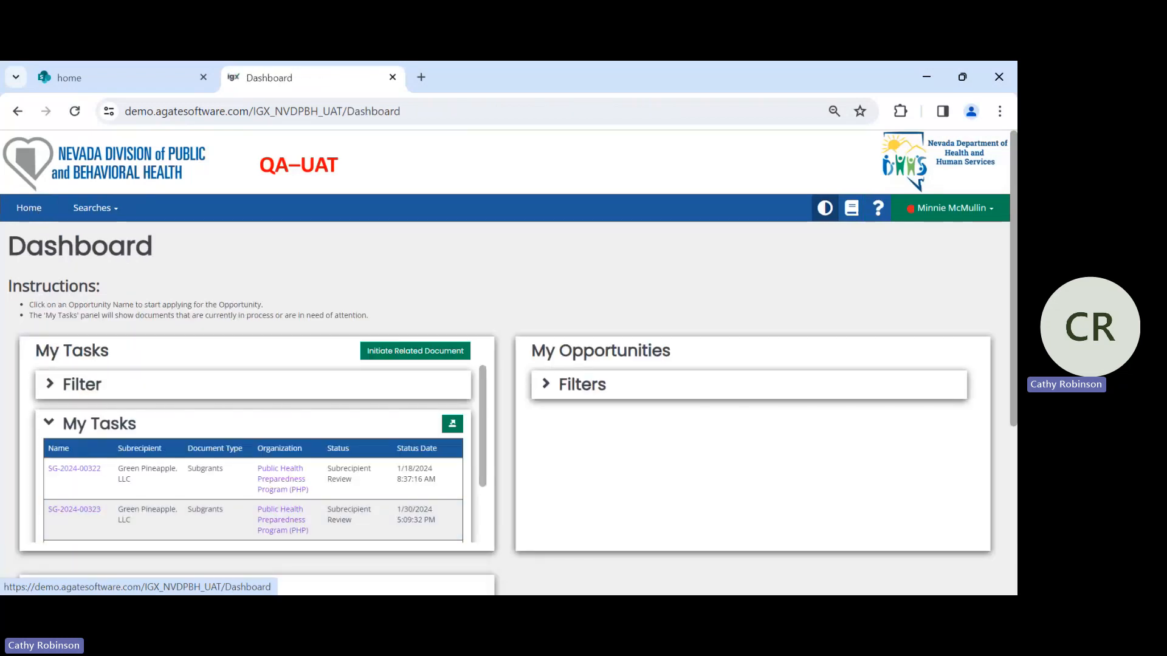
{"action": "scroll", "coordinate": [194, 415], "scroll_direction": "down", "scroll_amount": 2}
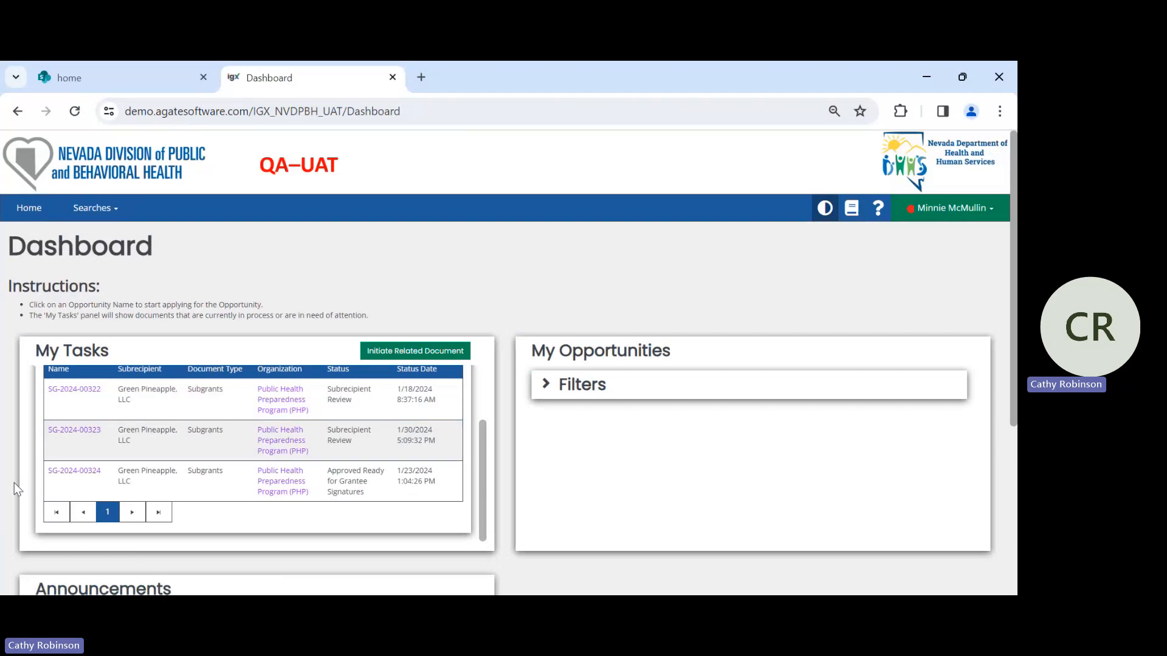
{"action": "left_click", "coordinate": [82, 432]}
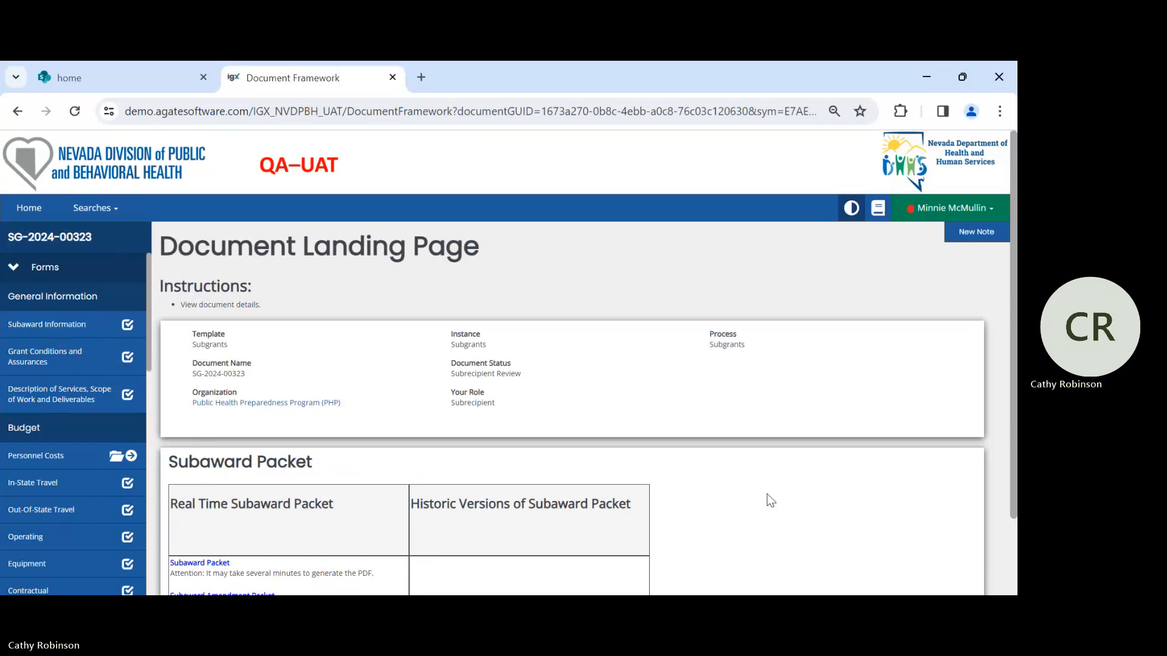
- Open the real-time Subaward Packet from the document landing page and close its browser tab
{"action": "scroll", "coordinate": [742, 435], "scroll_direction": "down", "scroll_amount": 2}
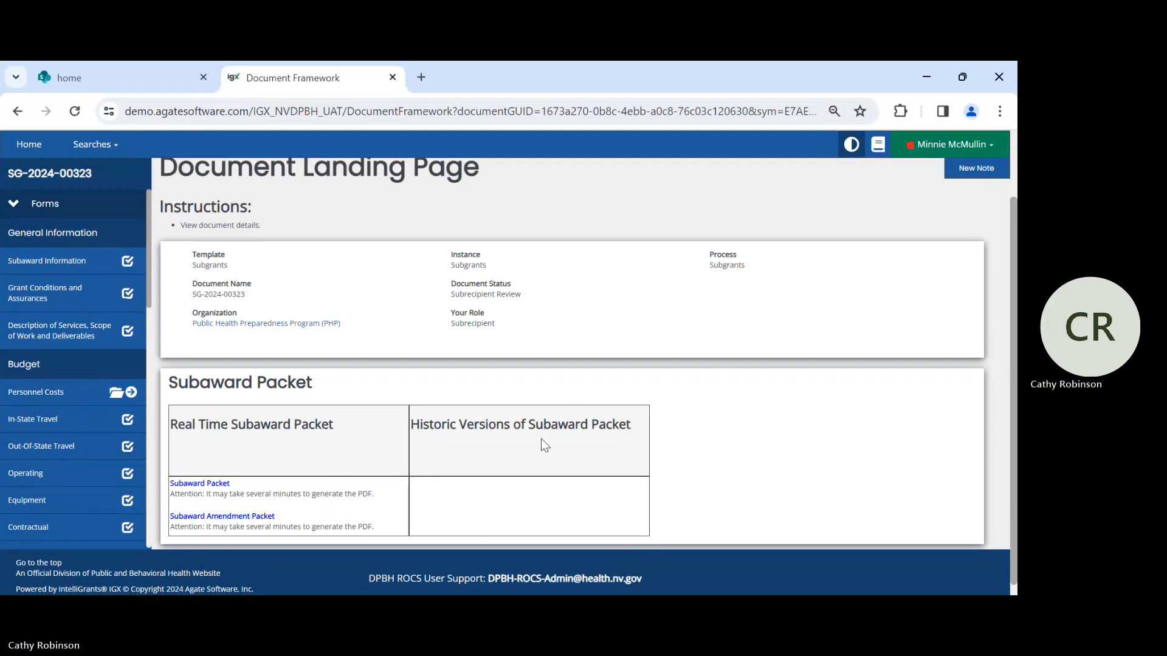
{"action": "left_click", "coordinate": [206, 486]}
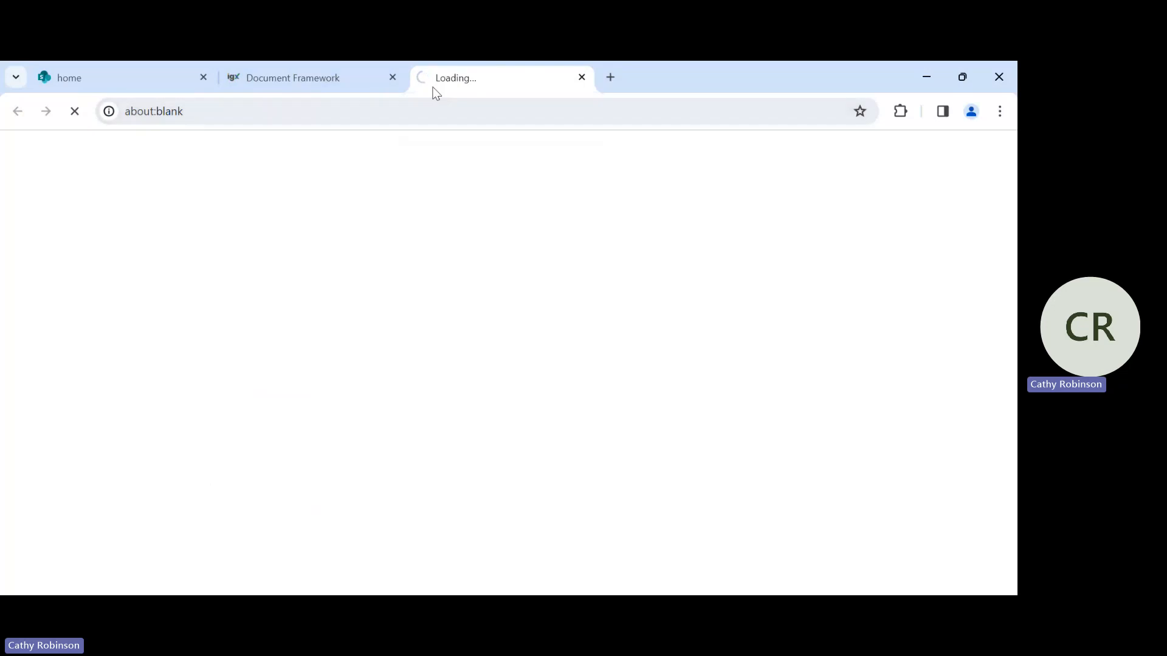
{"action": "left_click", "coordinate": [584, 78]}
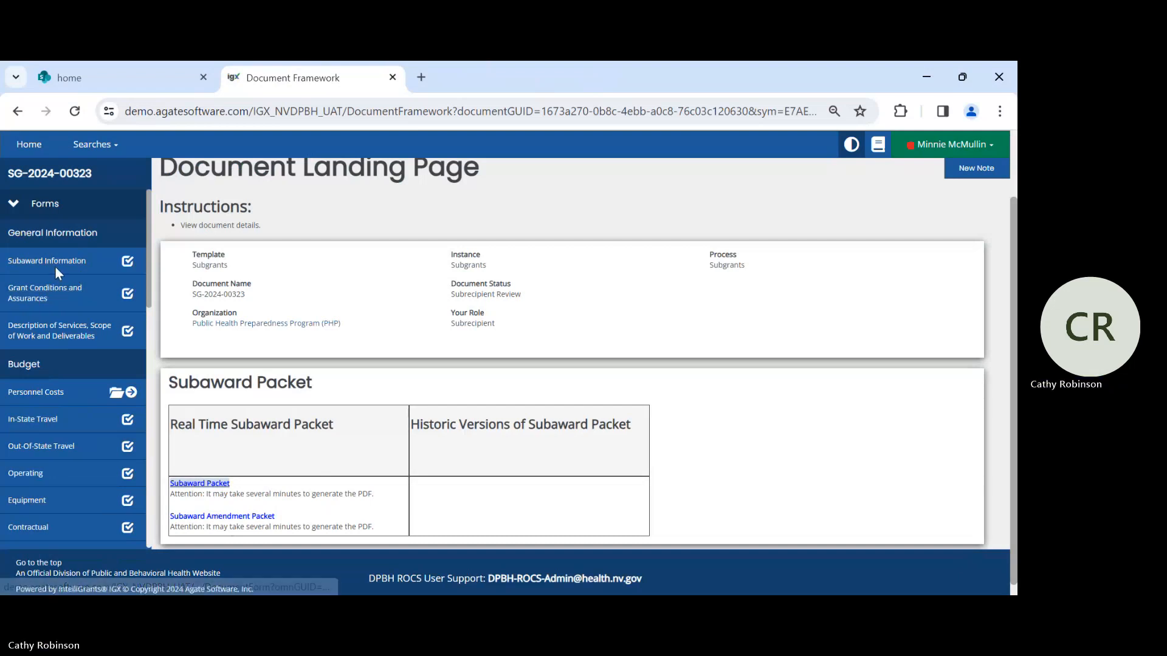
- Acknowledge compliance in the Grant Conditions and Assurances form and advance to the Description of Services form
{"action": "left_click", "coordinate": [42, 293]}
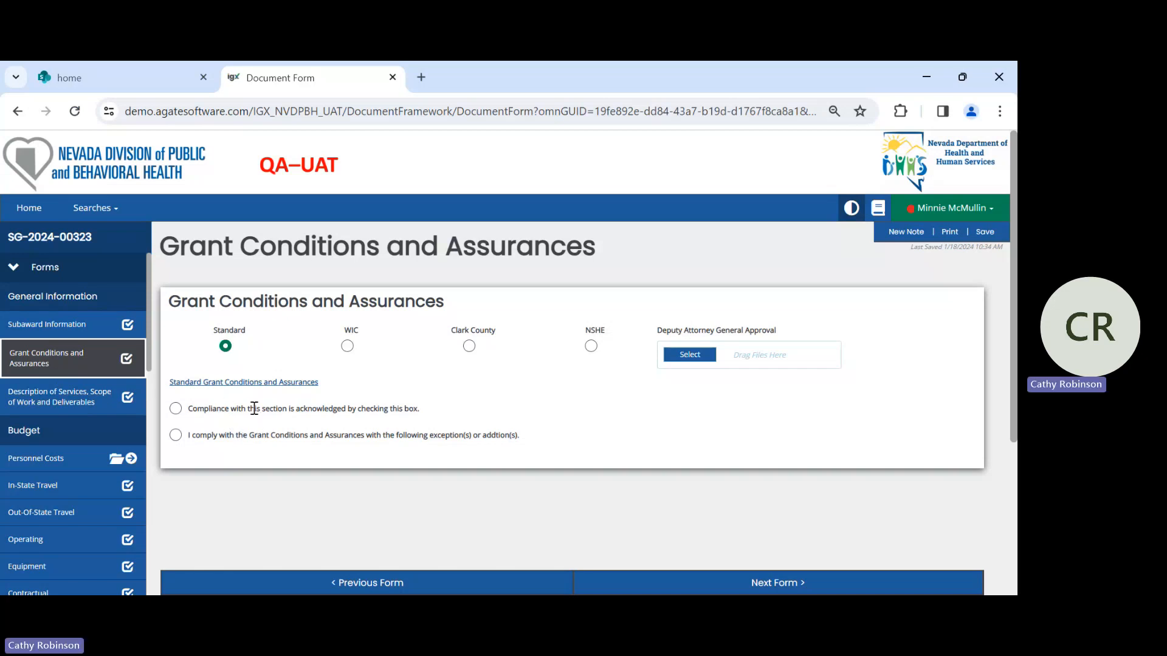
{"action": "left_click", "coordinate": [175, 409]}
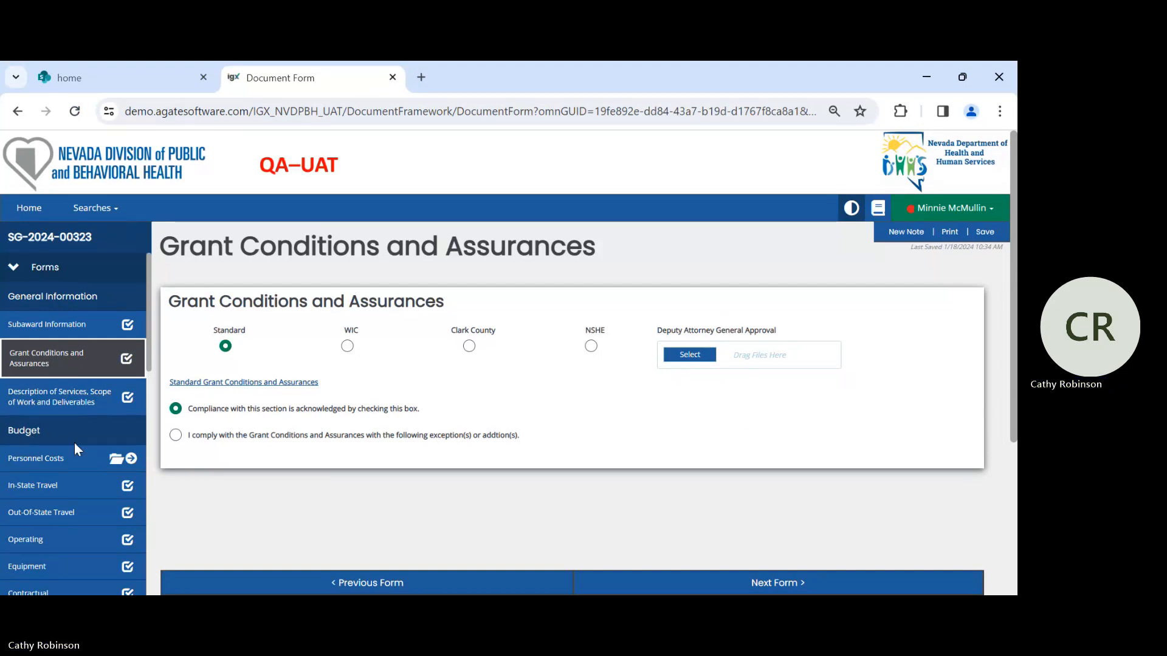
{"action": "left_click", "coordinate": [55, 405]}
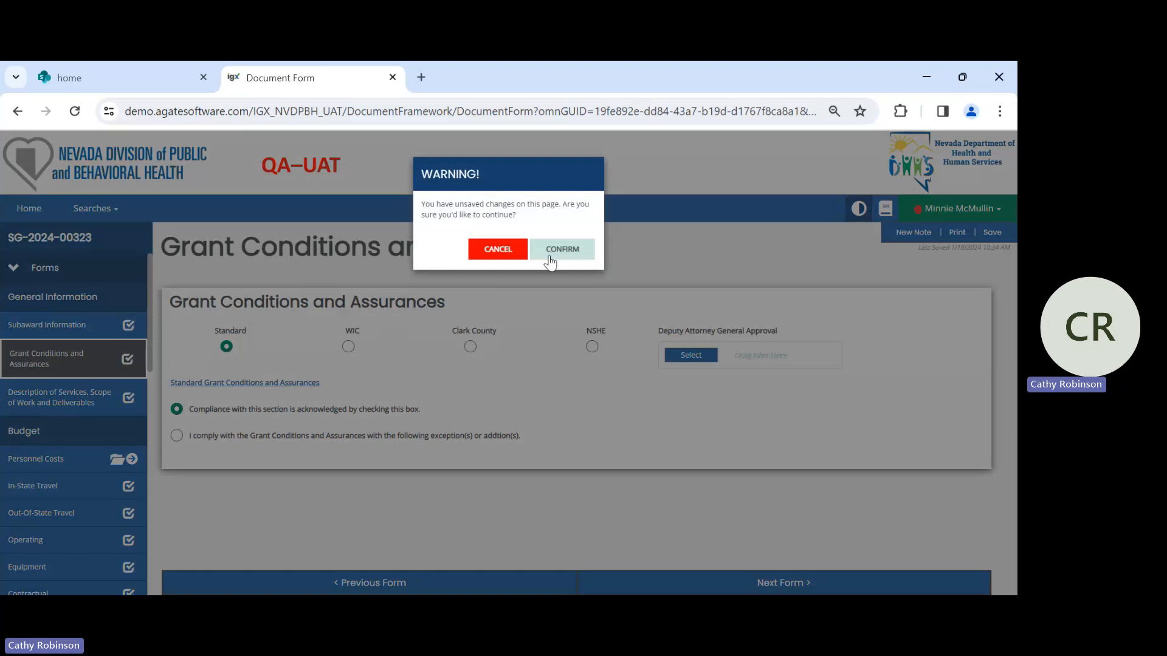
{"action": "left_click", "coordinate": [497, 260]}
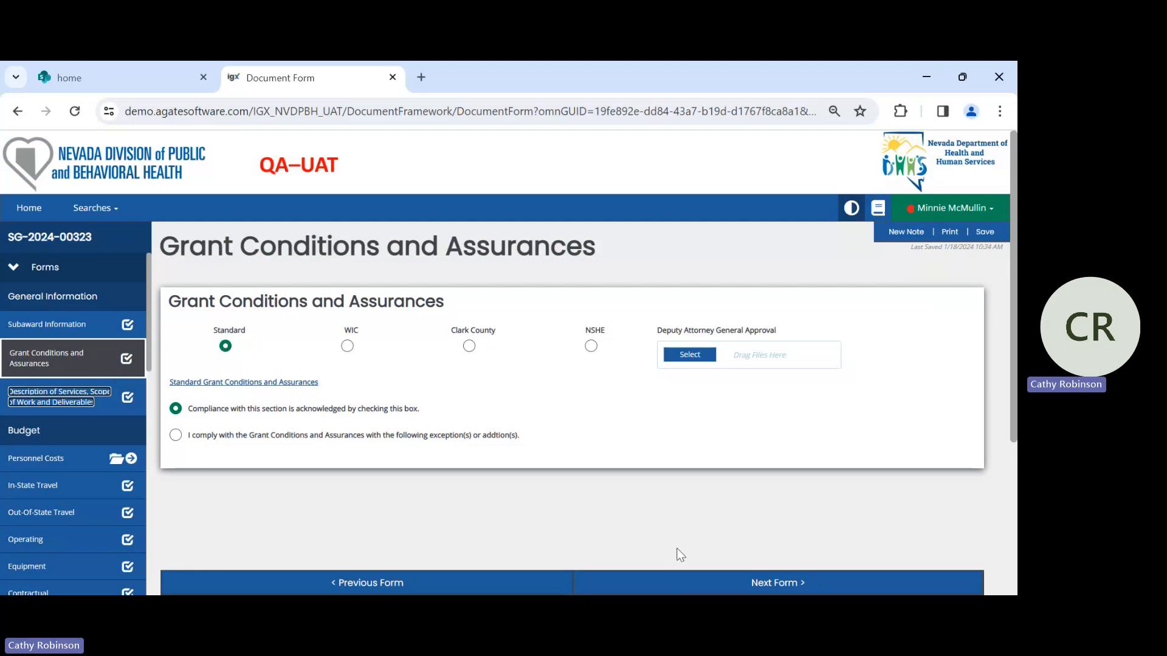
{"action": "left_click", "coordinate": [789, 584]}
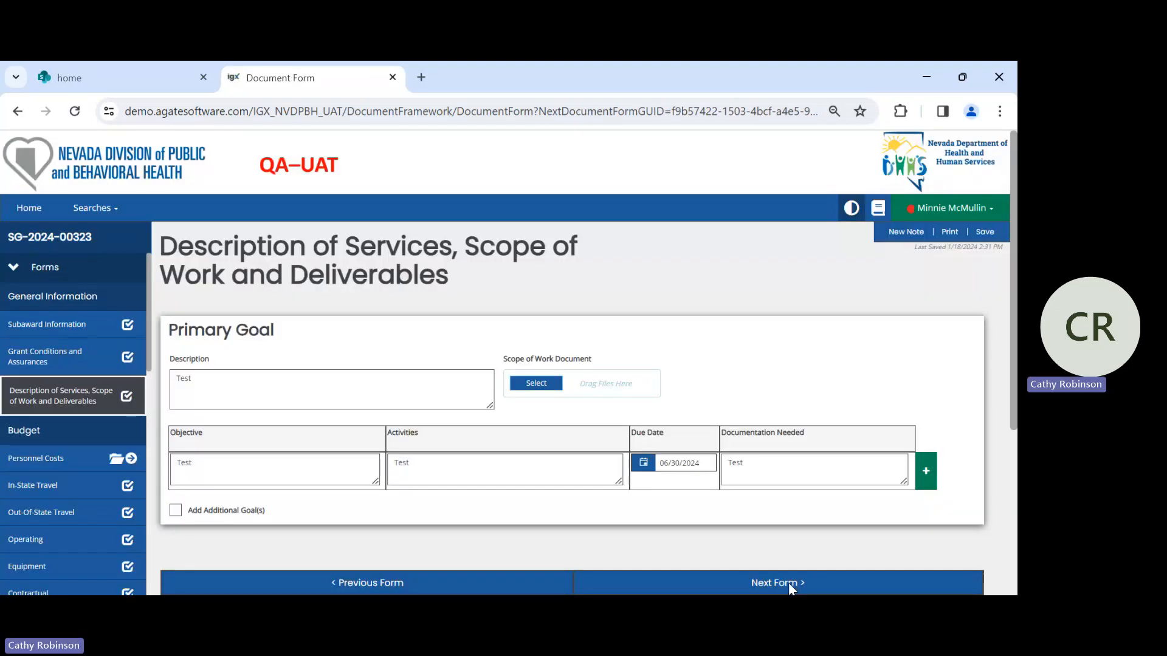
{"action": "left_click", "coordinate": [789, 582]}
- Add a second objective row under the Primary Goal and delete that blank row again
{"action": "left_click", "coordinate": [210, 386]}
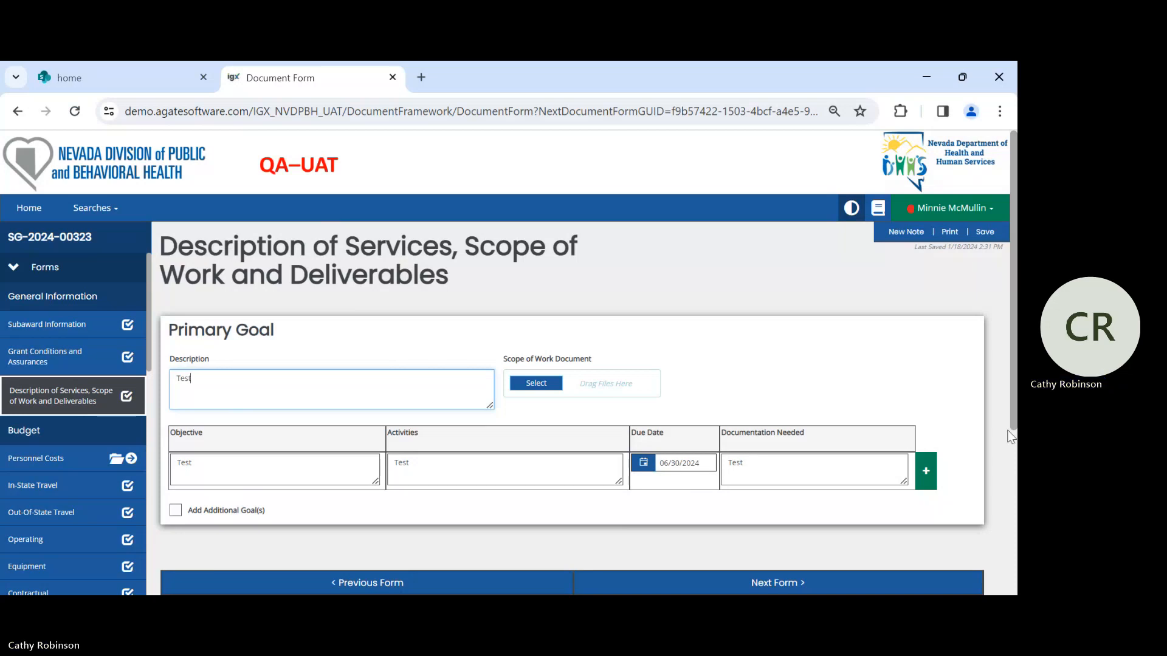
{"action": "left_click", "coordinate": [927, 475]}
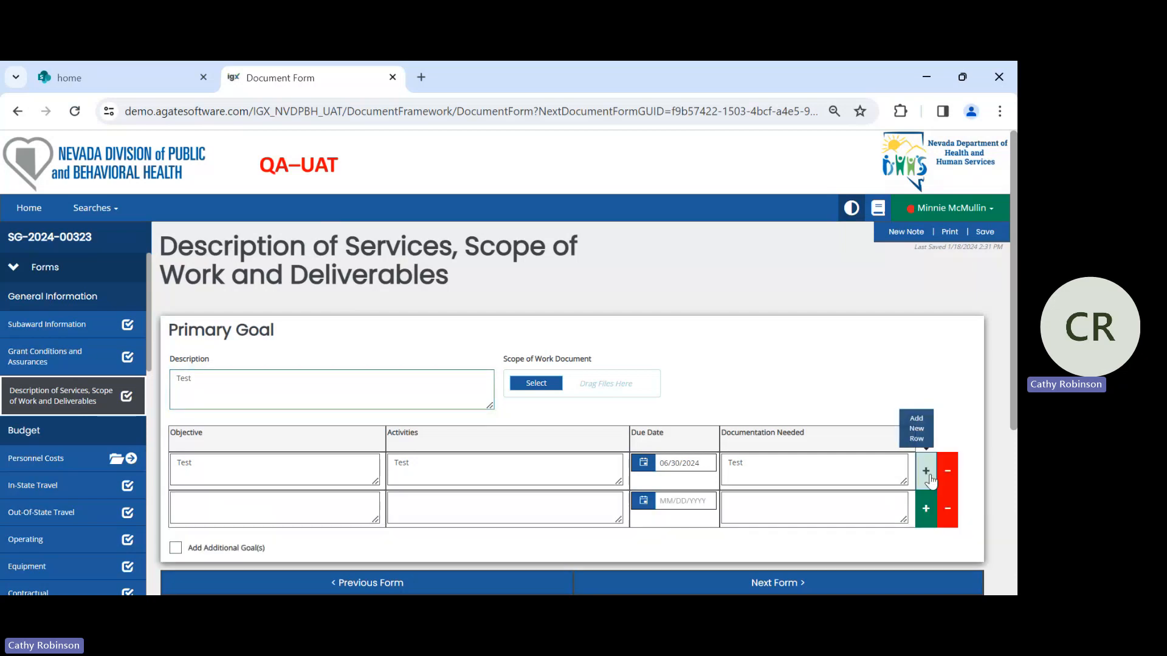
{"action": "scroll", "coordinate": [945, 343], "scroll_direction": "down", "scroll_amount": 1}
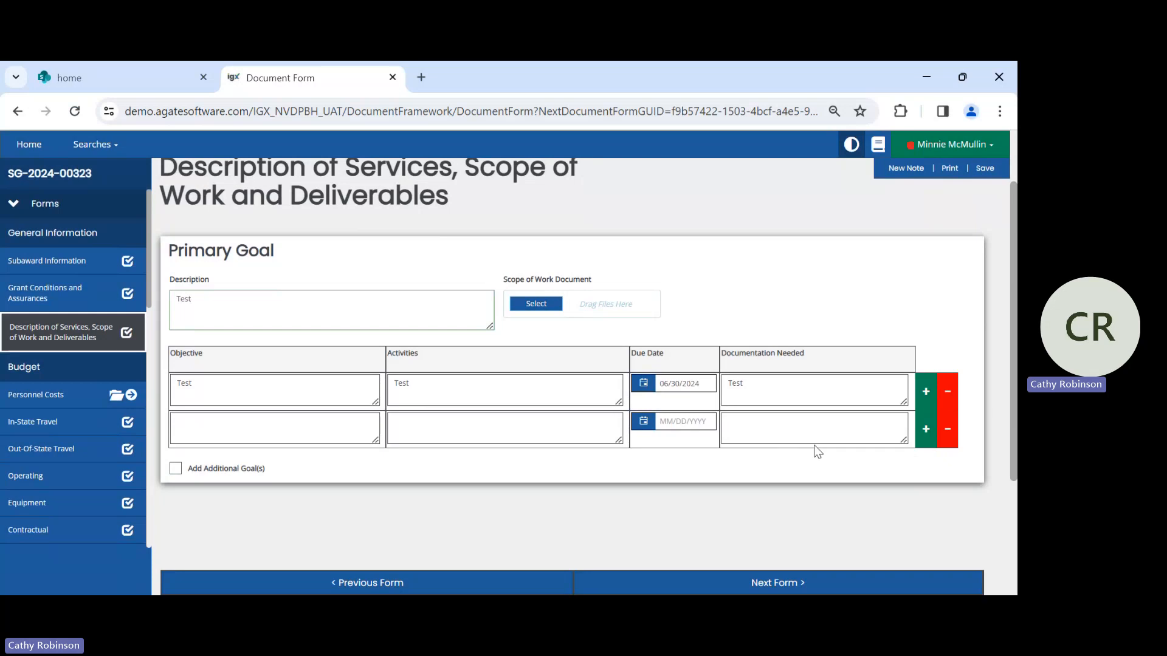
{"action": "left_click", "coordinate": [950, 435]}
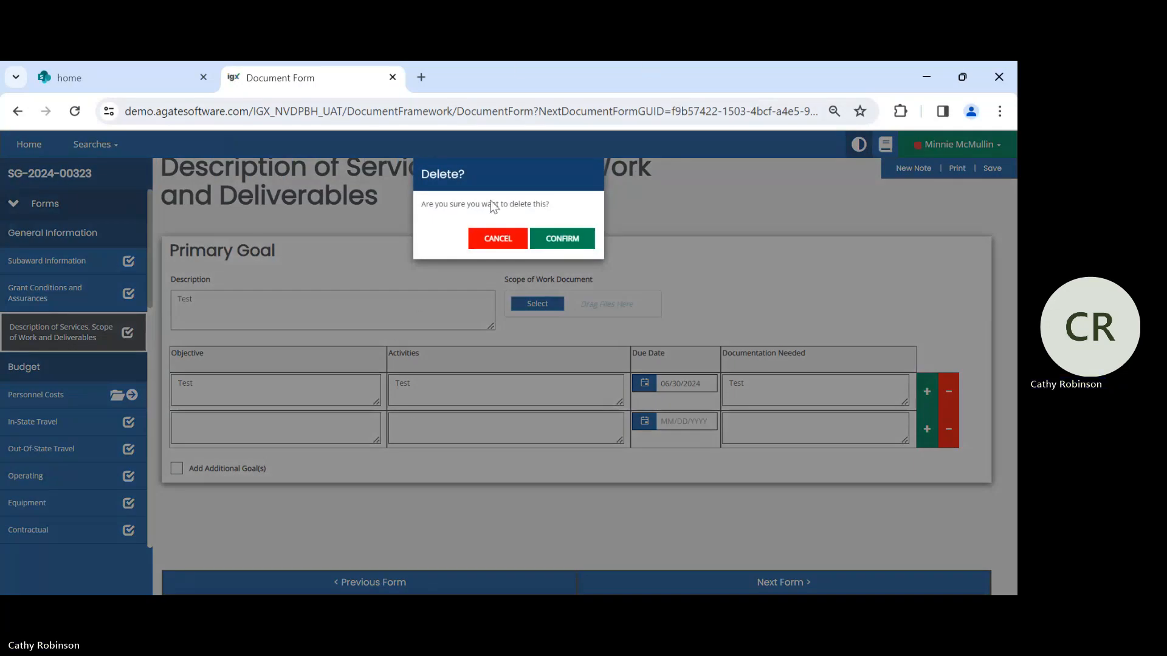
{"action": "left_click", "coordinate": [548, 245]}
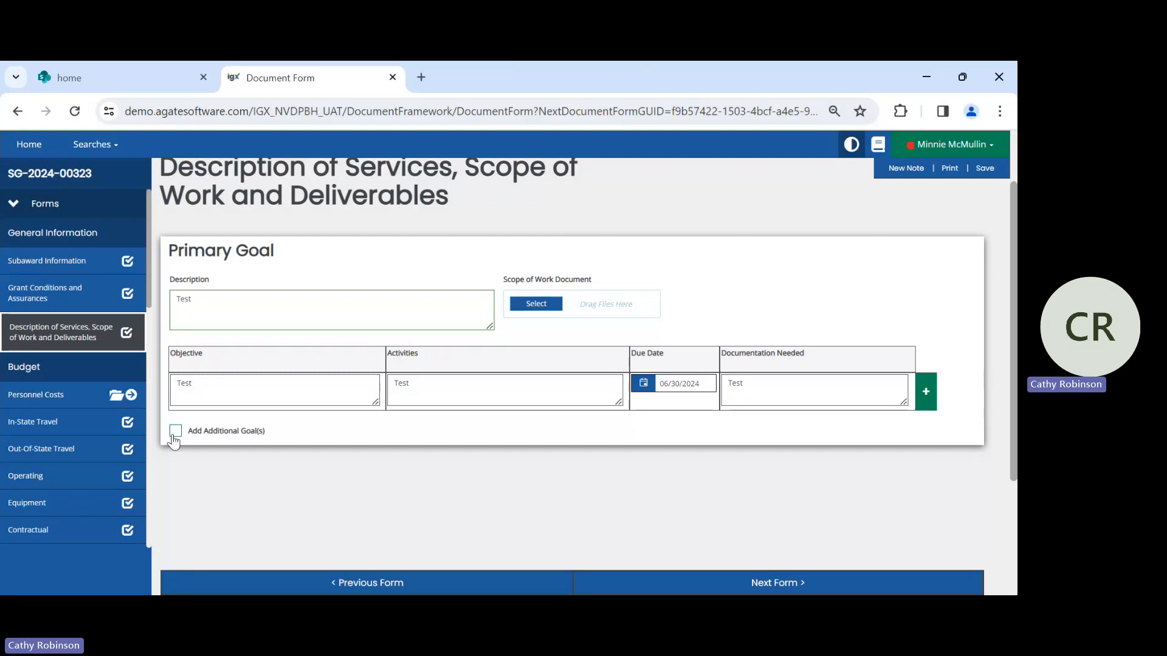
- Enable additional goals below the Primary Goal to view the extra Goal section and disable them again
{"action": "left_click", "coordinate": [175, 433]}
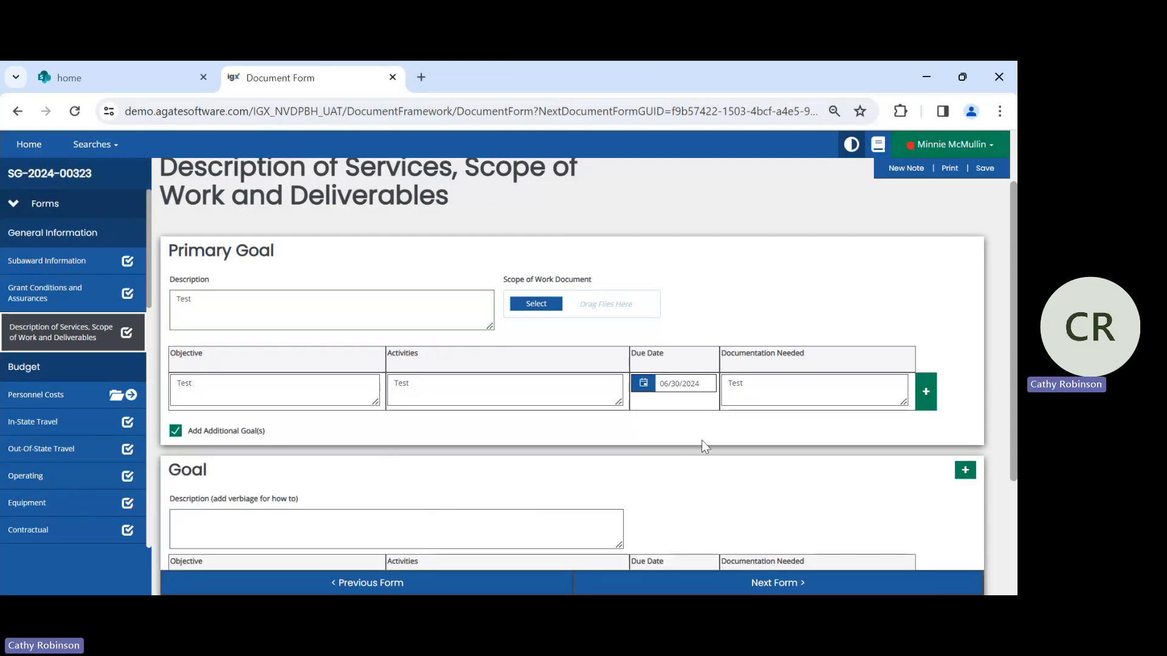
{"action": "scroll", "coordinate": [703, 443], "scroll_direction": "down", "scroll_amount": 3}
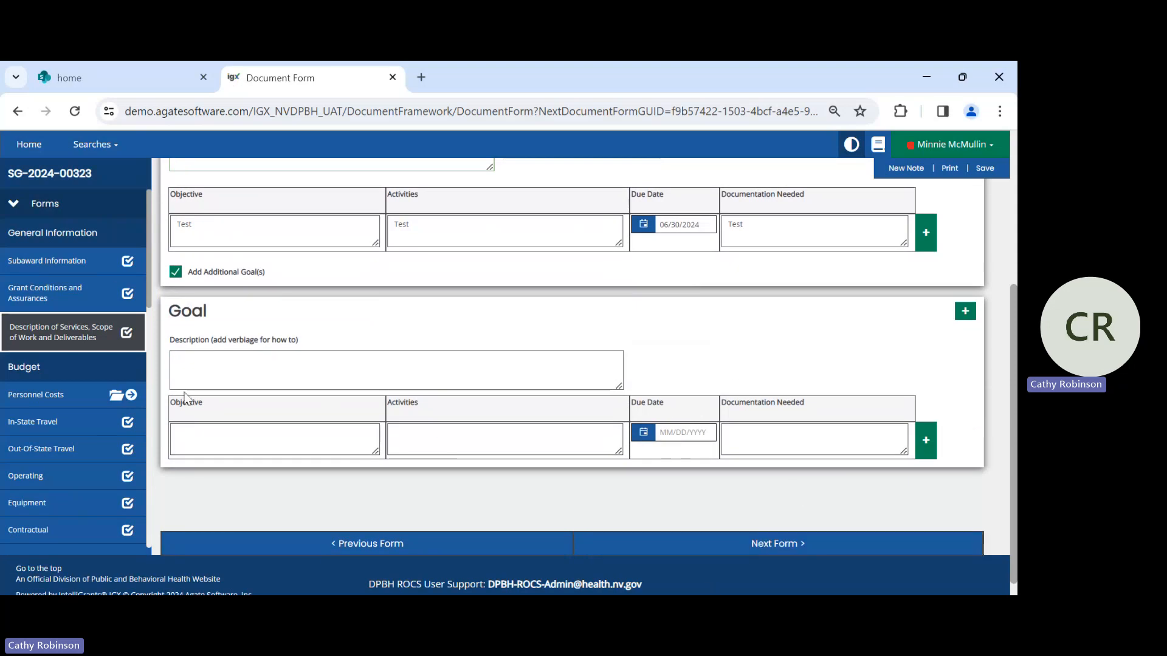
{"action": "left_click", "coordinate": [175, 272]}
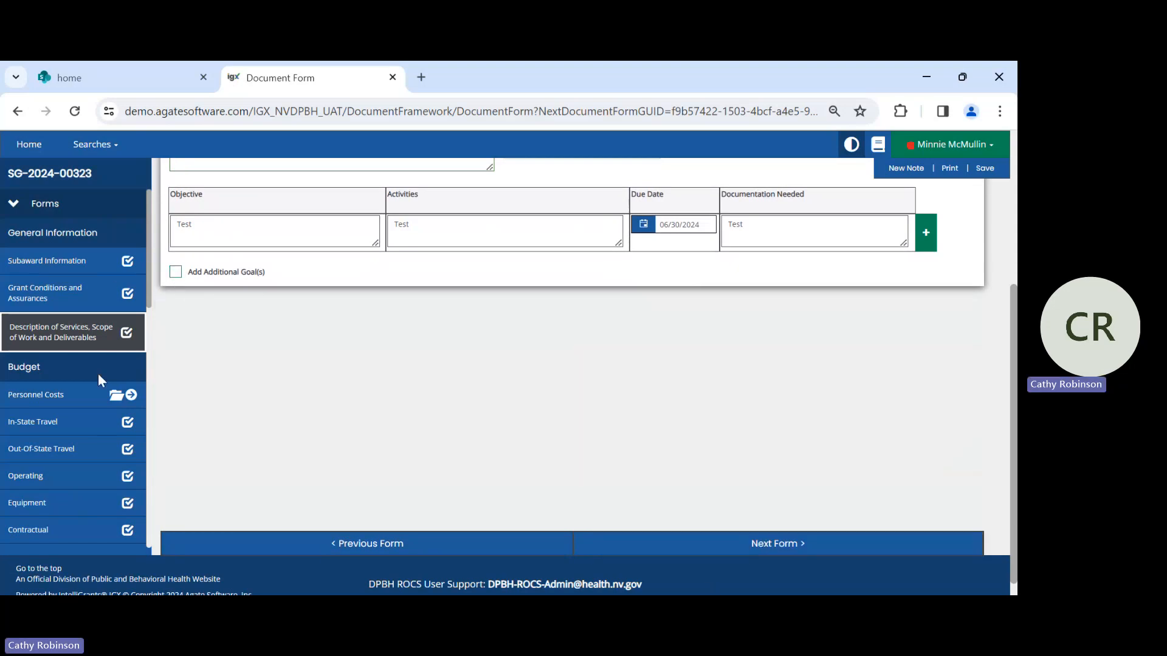
- Advance to the Personnel Costs form, review the Executive Director entry and save the page
{"action": "left_click", "coordinate": [822, 547]}
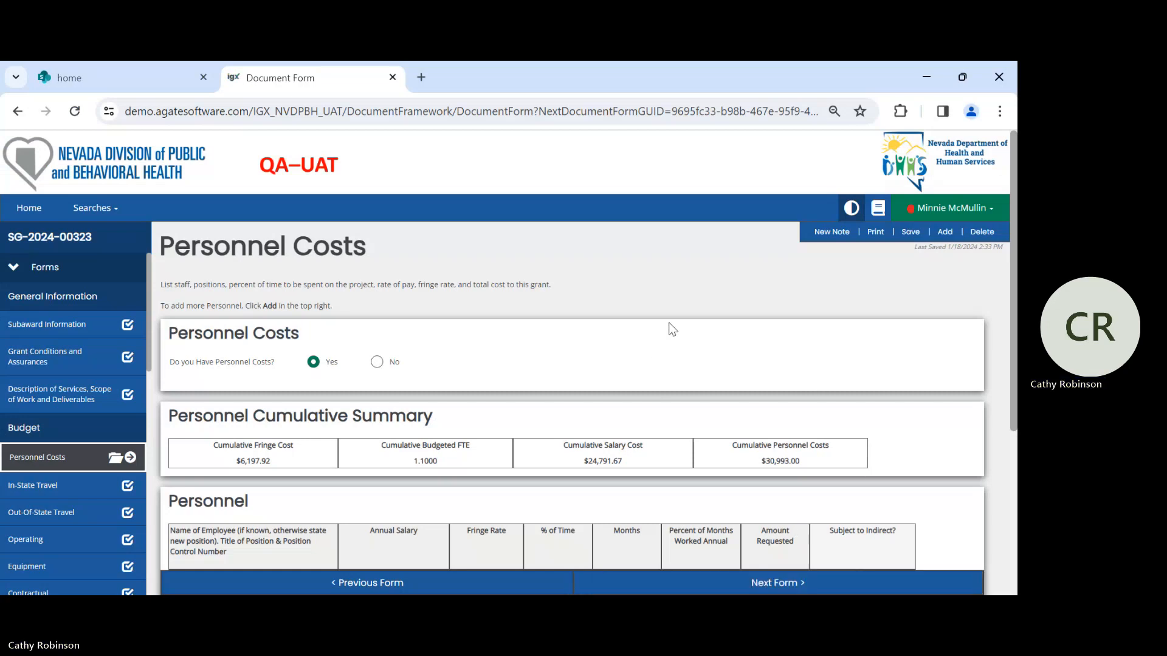
{"action": "scroll", "coordinate": [668, 322], "scroll_direction": "down", "scroll_amount": 3}
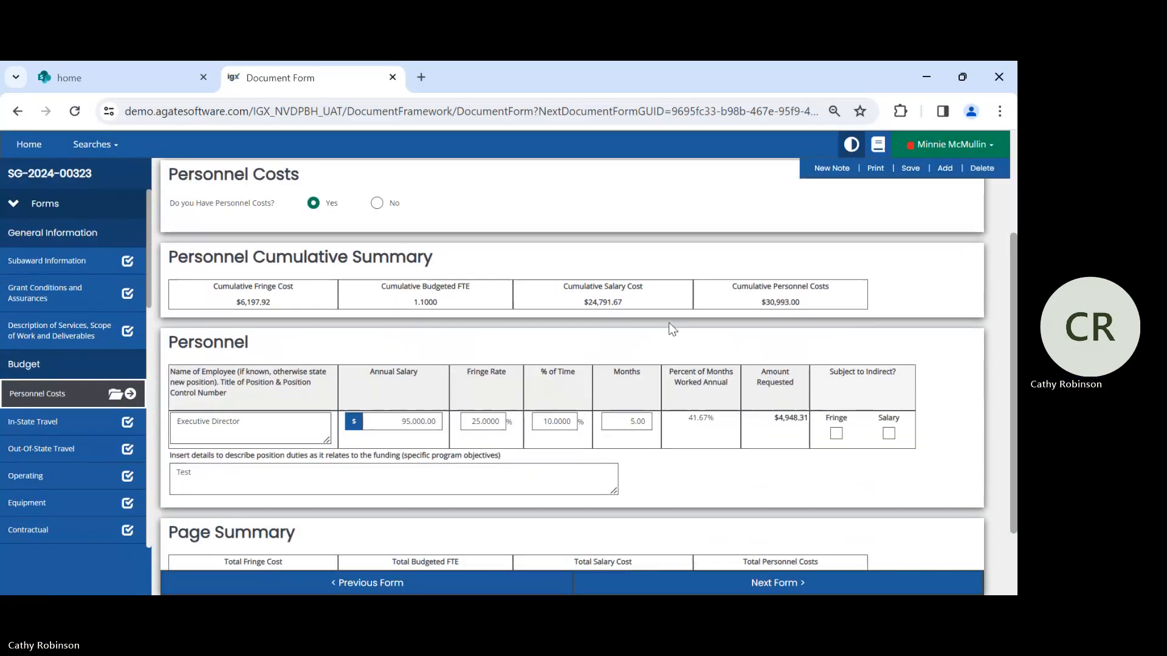
{"action": "left_click", "coordinate": [262, 431]}
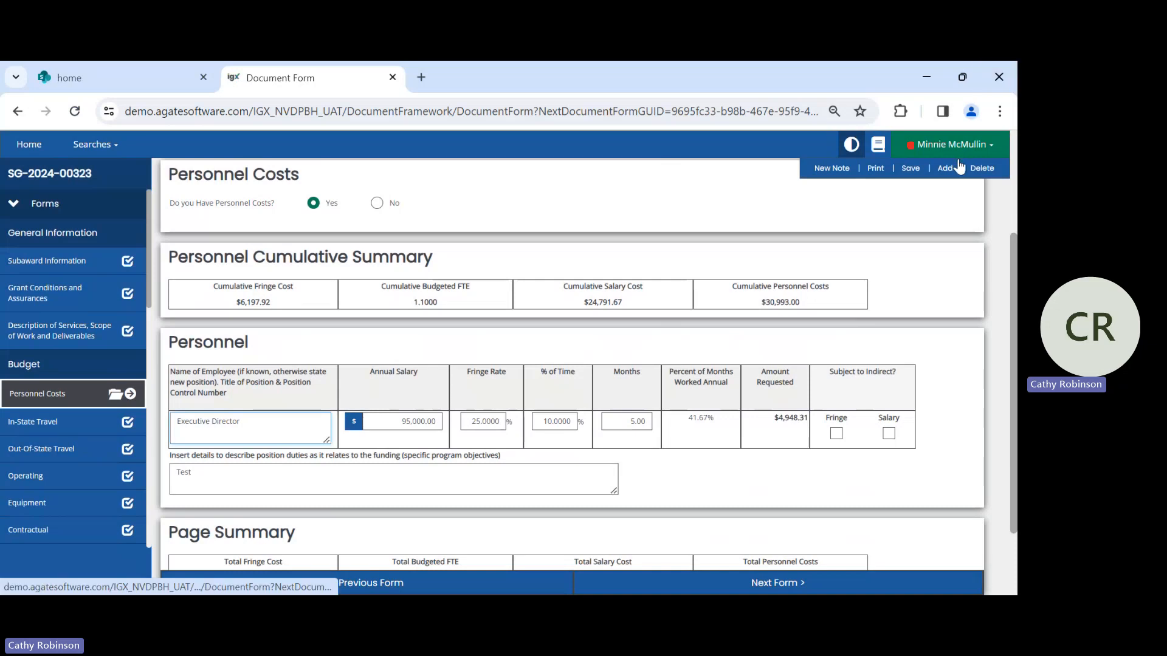
{"action": "left_click", "coordinate": [911, 168]}
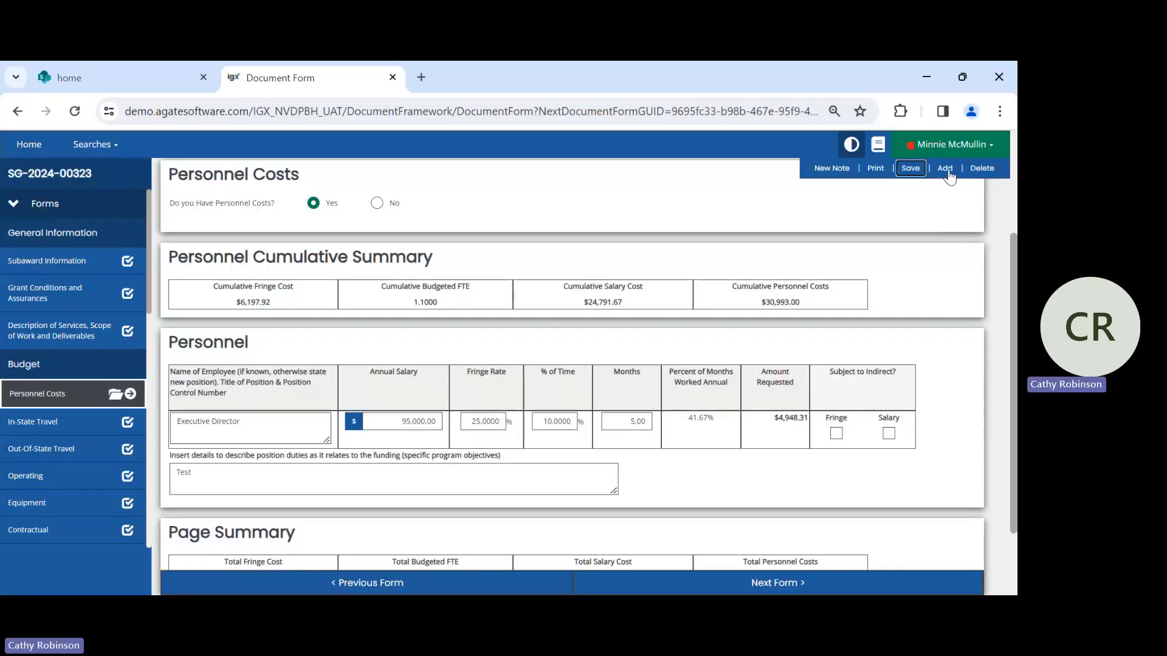
- Add another Personnel Costs page, answer Yes to having personnel costs, and delete that blank page again
{"action": "left_click", "coordinate": [945, 168]}
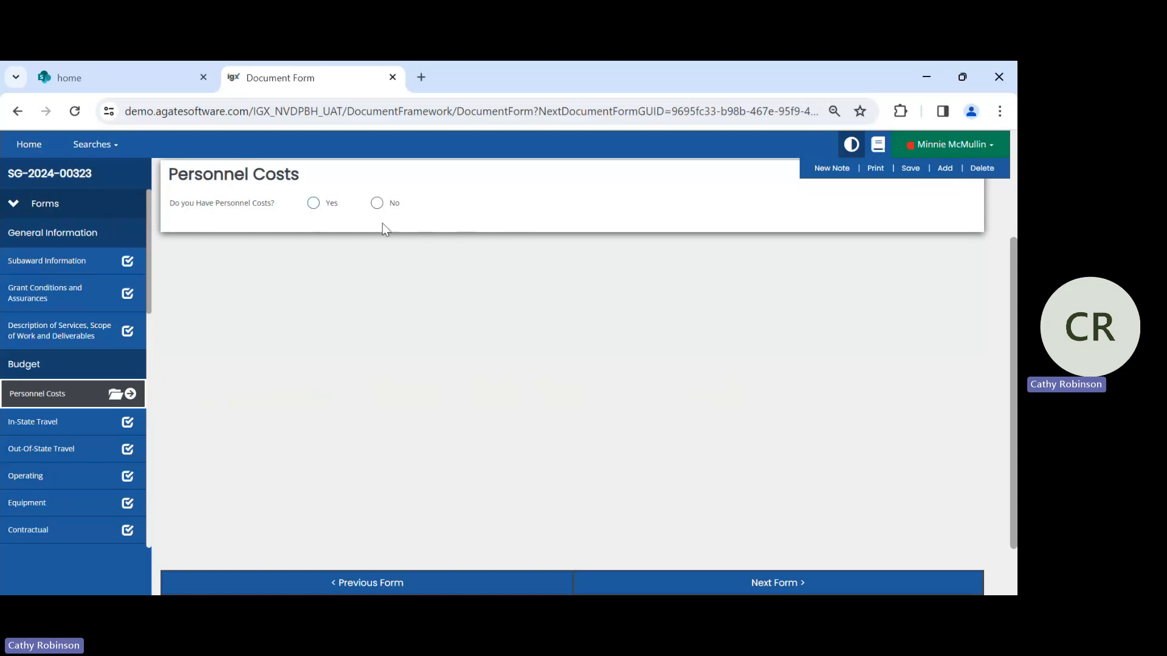
{"action": "left_click", "coordinate": [313, 207]}
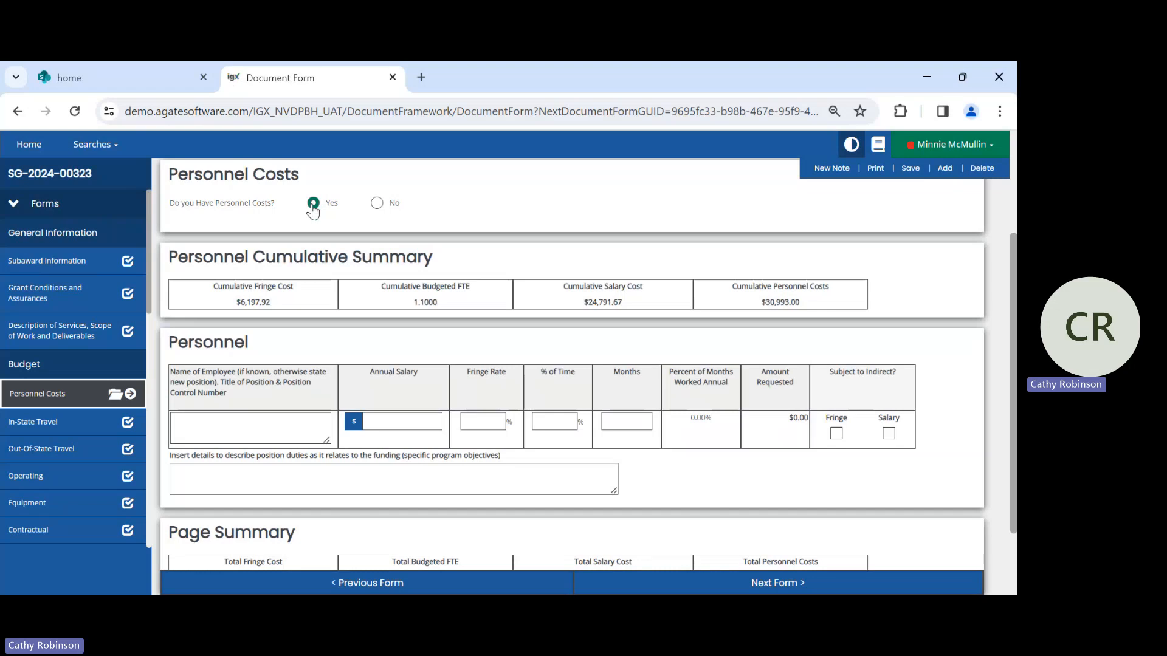
{"action": "left_click", "coordinate": [197, 427]}
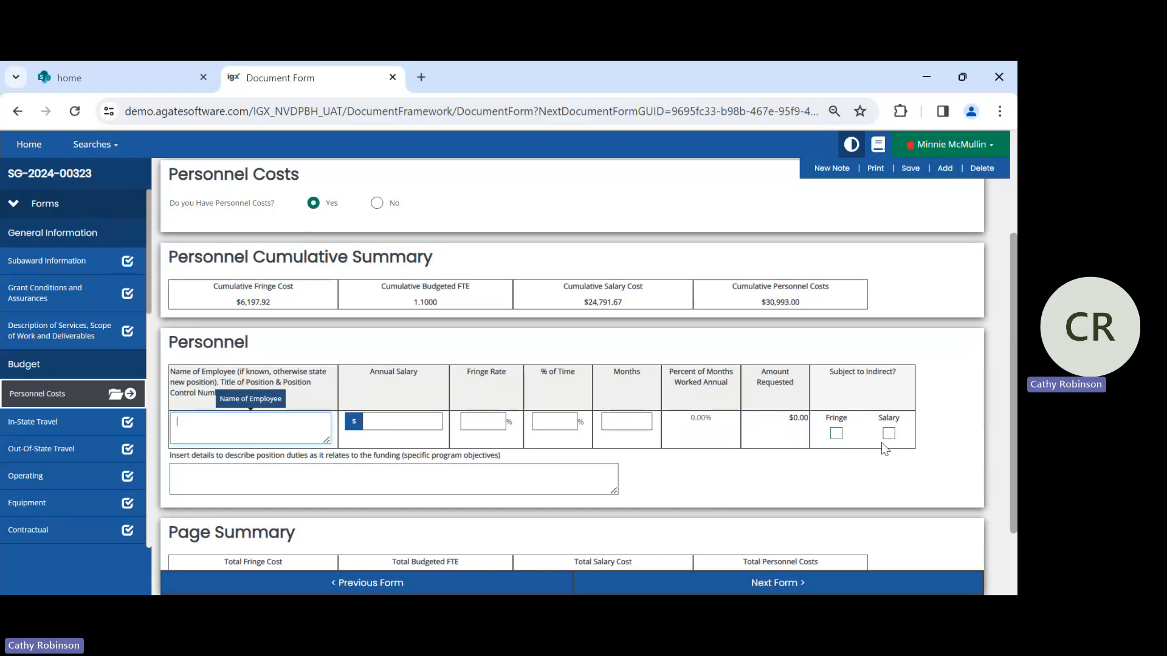
{"action": "scroll", "coordinate": [668, 498], "scroll_direction": "down", "scroll_amount": 2}
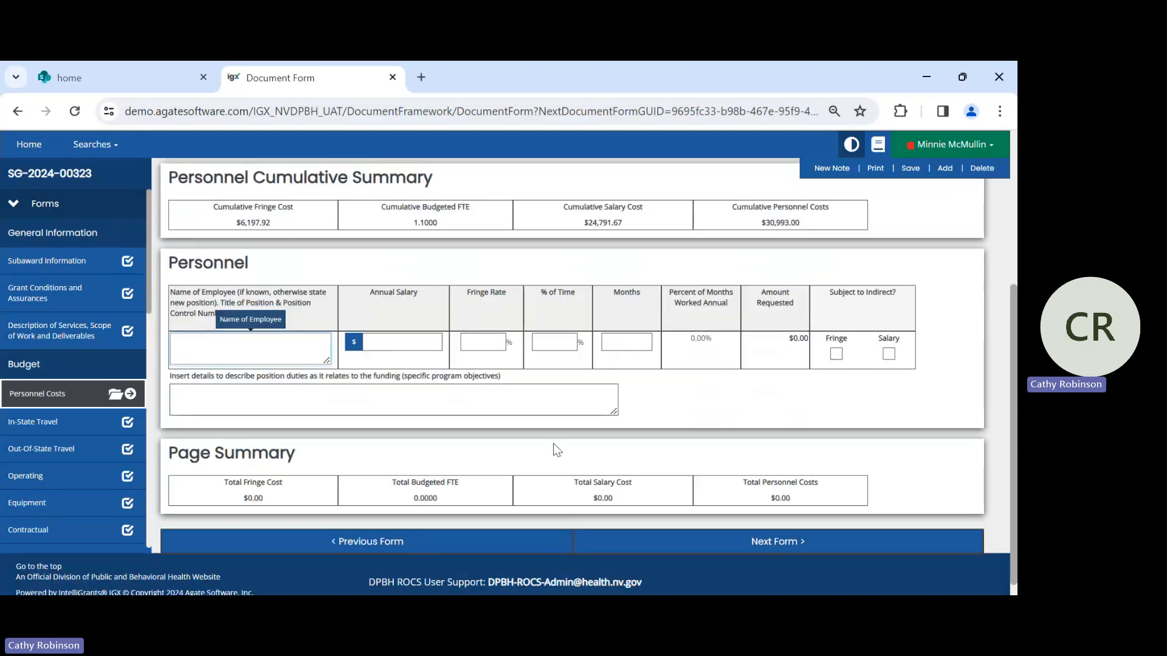
{"action": "left_click", "coordinate": [201, 395]}
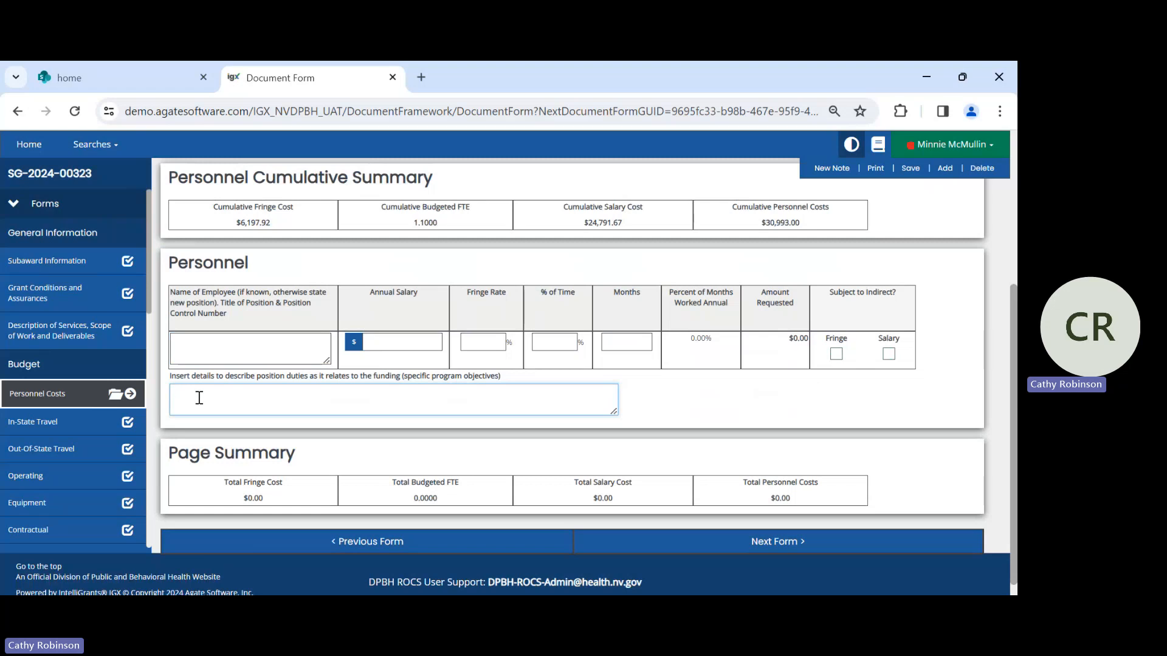
{"action": "left_click", "coordinate": [983, 171]}
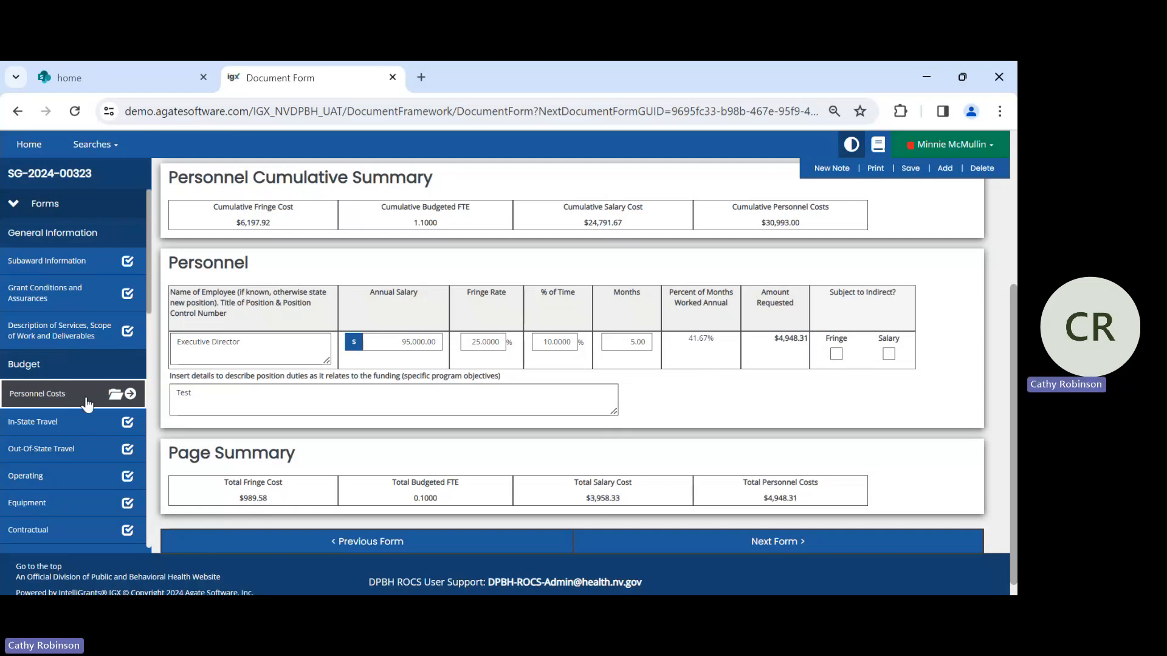
- List the saved Personnel Costs entries, and open the In-State Travel form to review its trip costs
{"action": "left_click", "coordinate": [129, 395]}
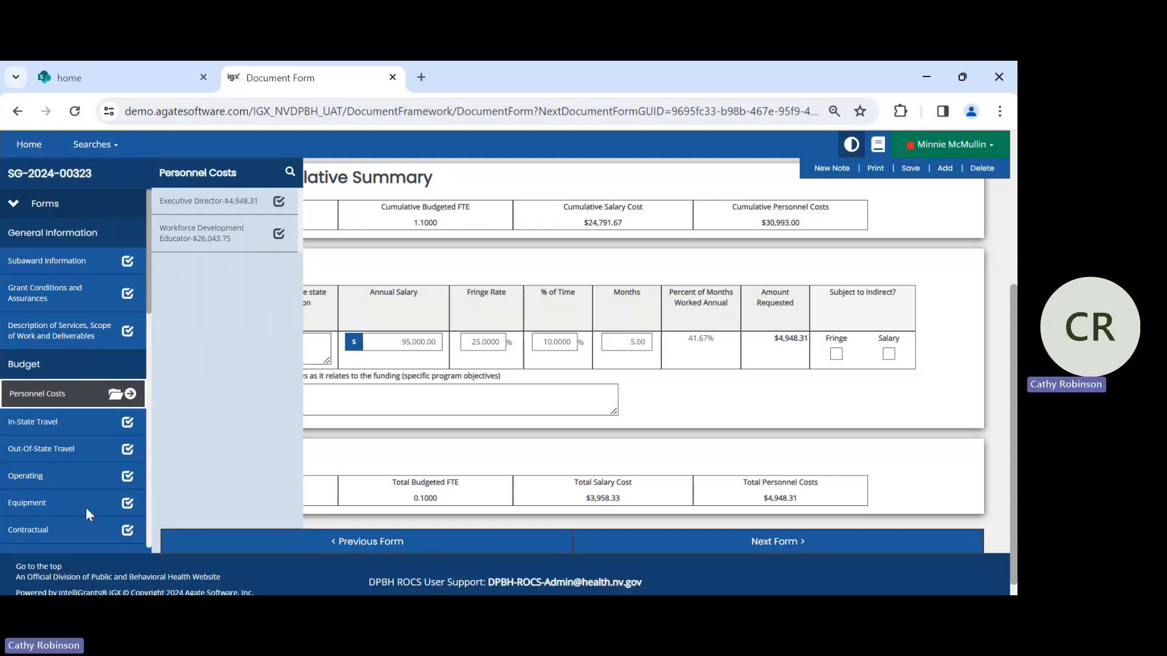
{"action": "left_click", "coordinate": [51, 427]}
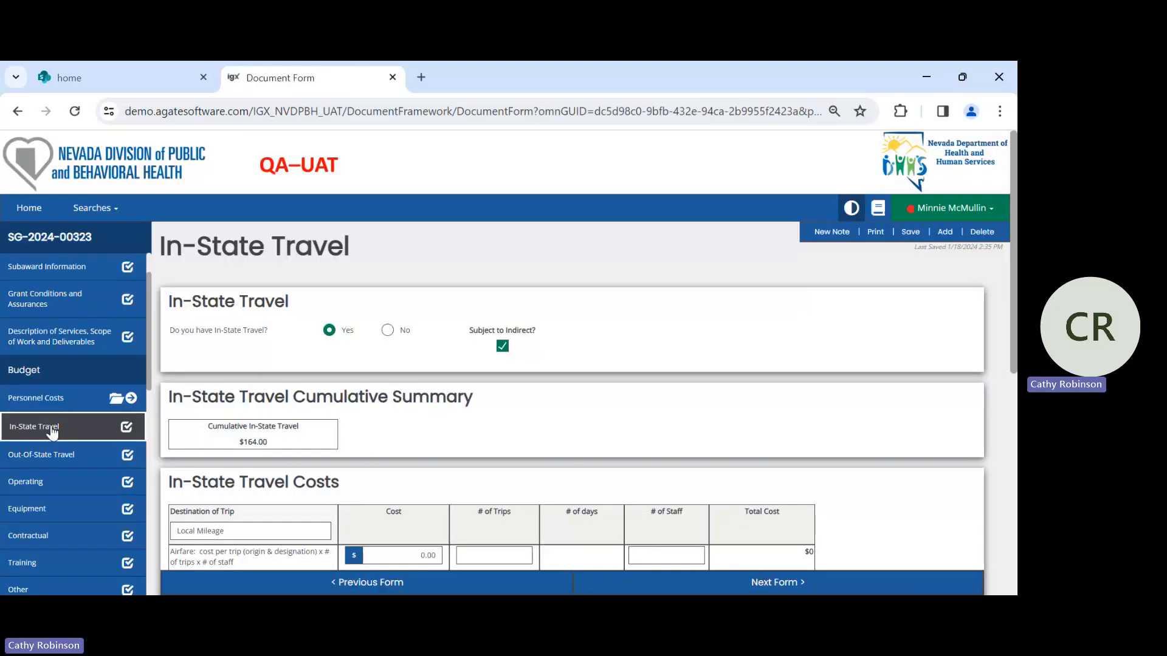
{"action": "scroll", "coordinate": [729, 389], "scroll_direction": "down", "scroll_amount": 1}
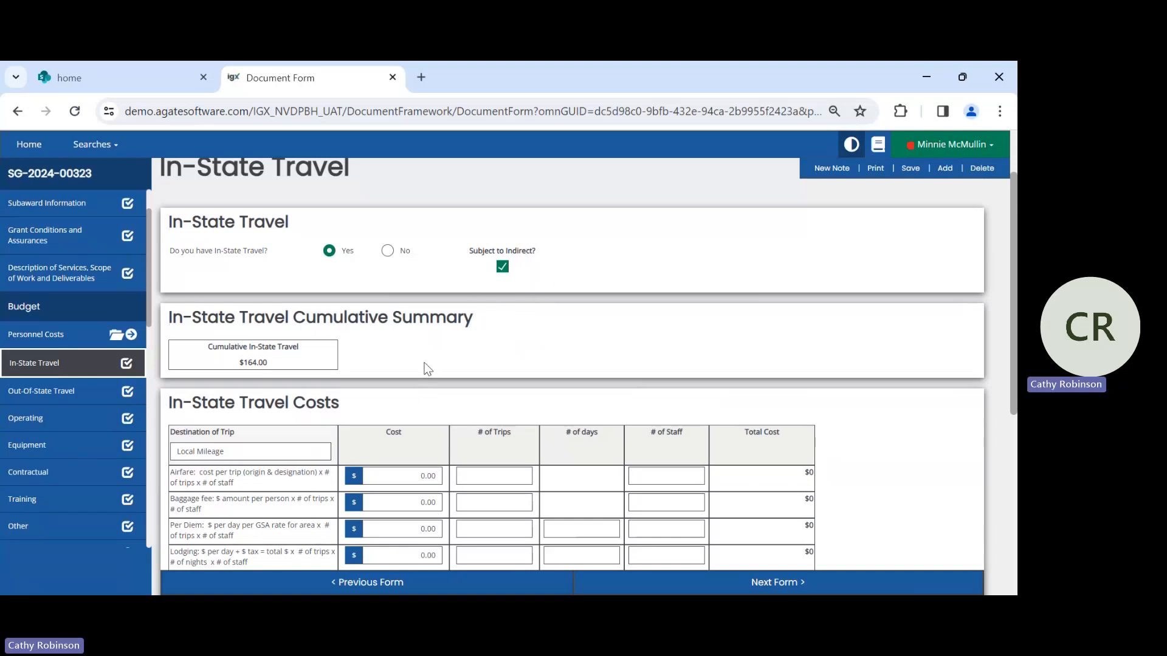
{"action": "scroll", "coordinate": [425, 367], "scroll_direction": "down", "scroll_amount": 3}
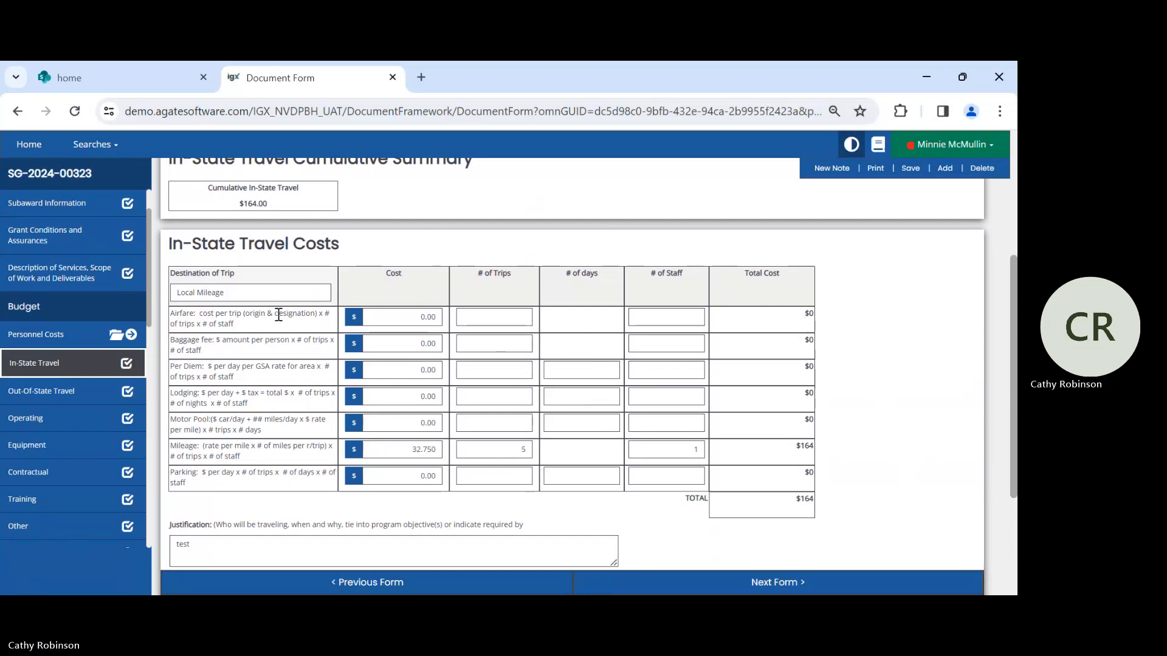
- Advance through the Out-Of-State Travel and Operating forms, checking their answers and the remaining budget forms
{"action": "left_click", "coordinate": [666, 586]}
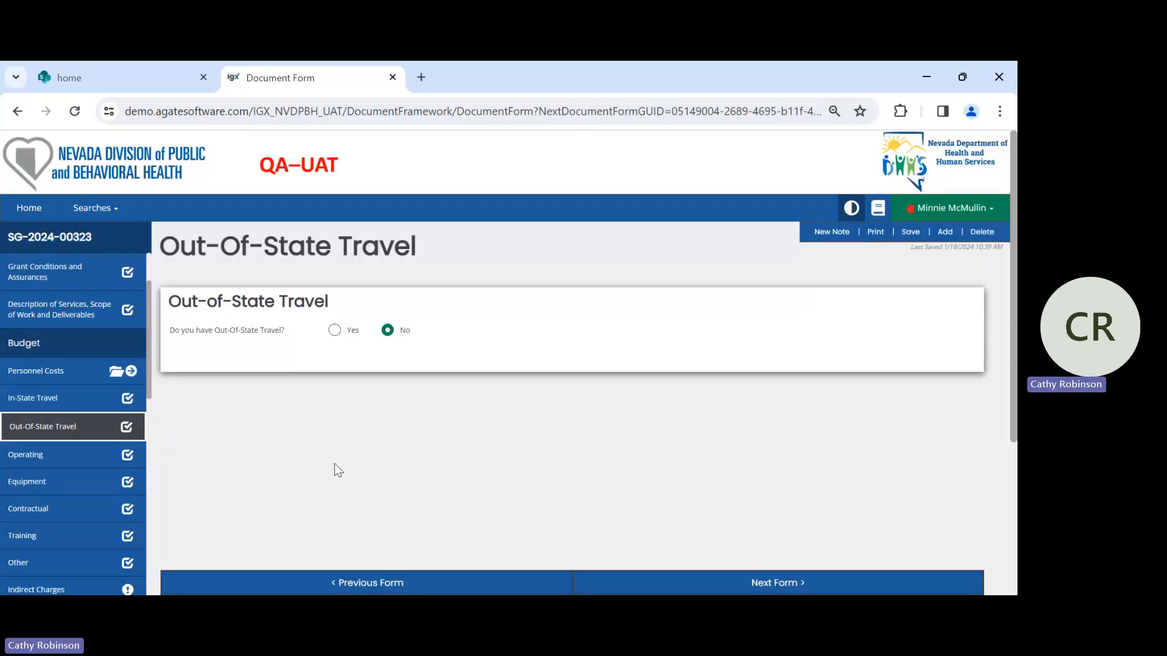
{"action": "scroll", "coordinate": [122, 404], "scroll_direction": "down", "scroll_amount": 1}
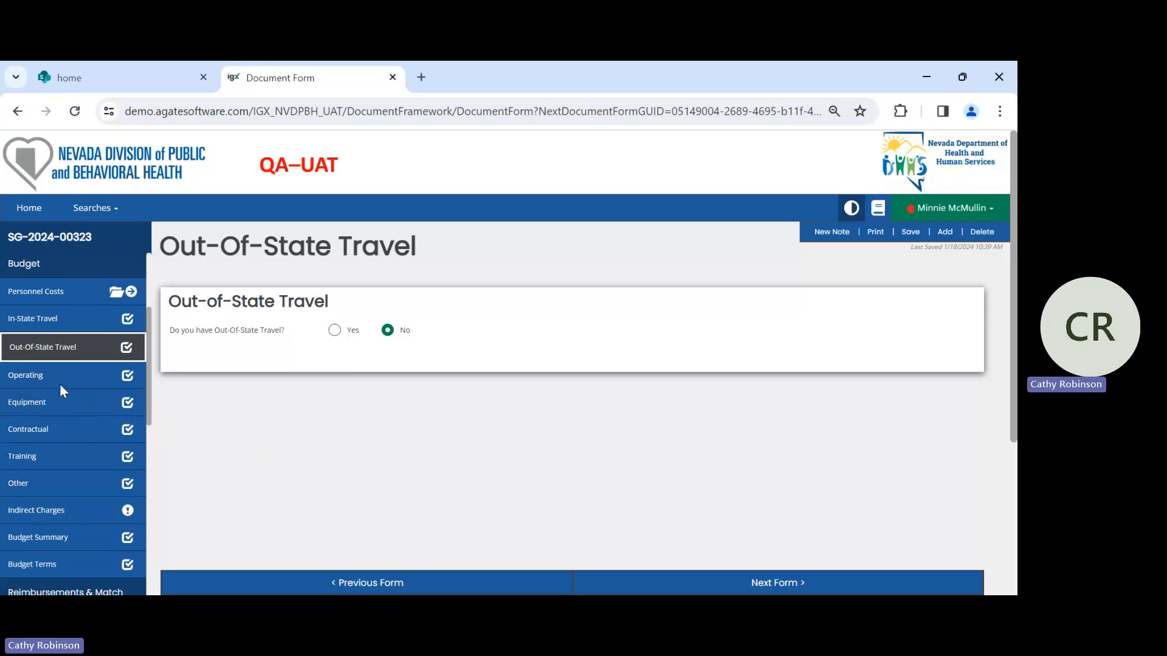
{"action": "left_click", "coordinate": [808, 587]}
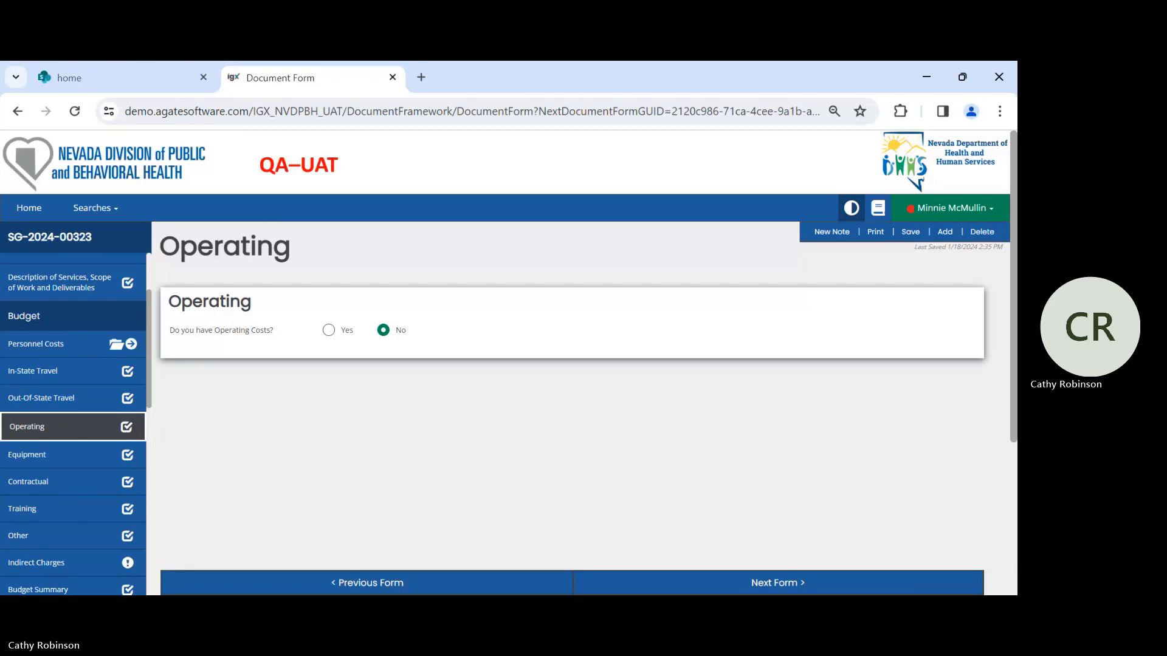
{"action": "scroll", "coordinate": [75, 461], "scroll_direction": "down", "scroll_amount": 4}
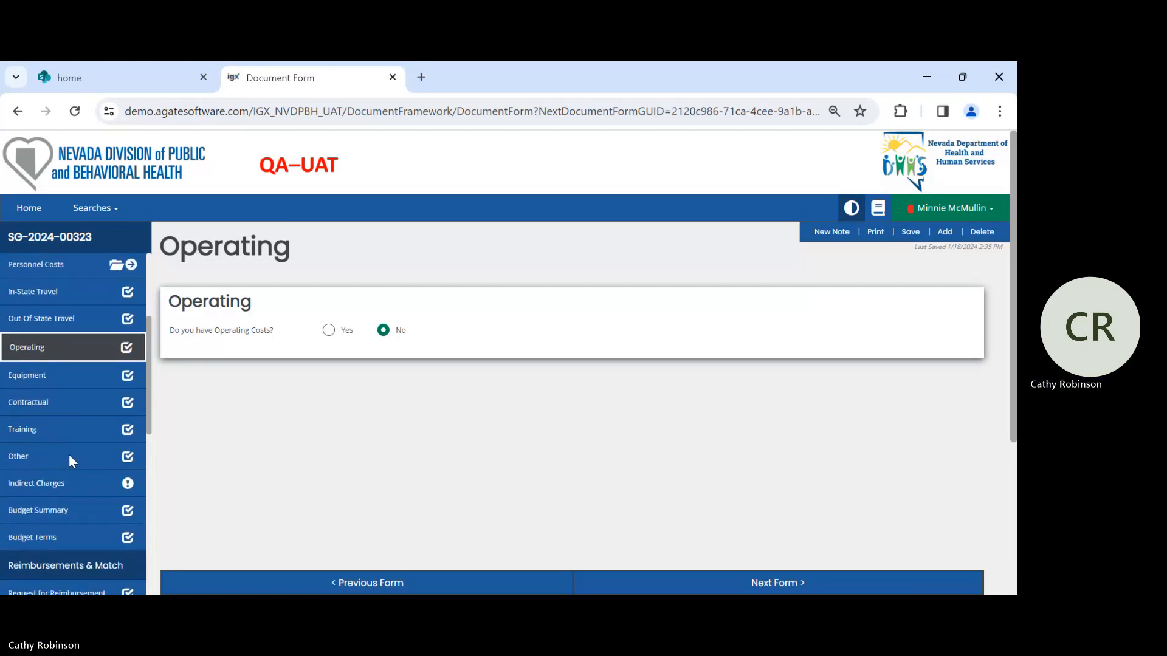
{"action": "scroll", "coordinate": [71, 462], "scroll_direction": "up", "scroll_amount": 3}
- Add a new page to the Other budget form, answer Yes to having other costs, and choose Postage as the expenditure
{"action": "left_click", "coordinate": [23, 460]}
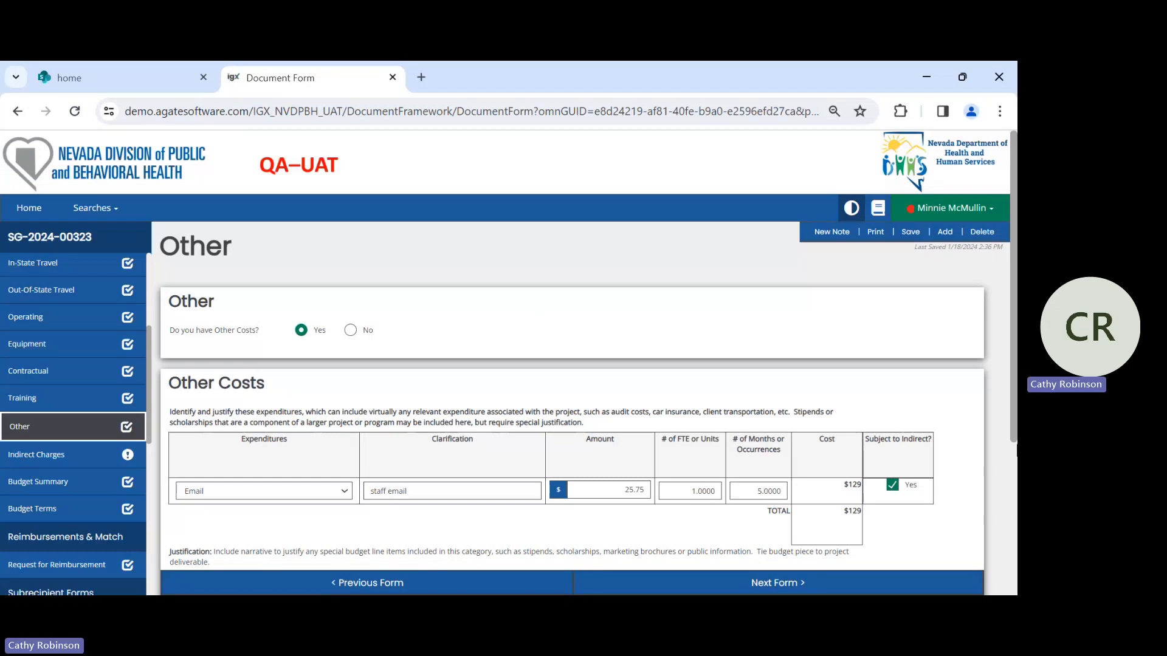
{"action": "left_click", "coordinate": [944, 232]}
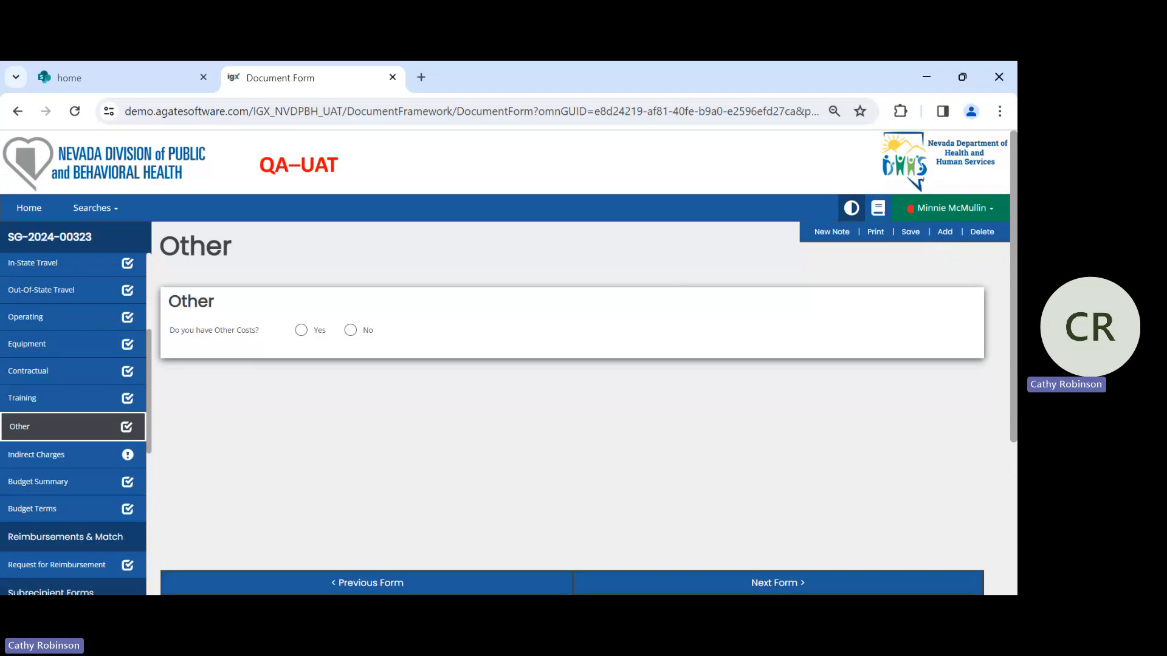
{"action": "left_click", "coordinate": [299, 331]}
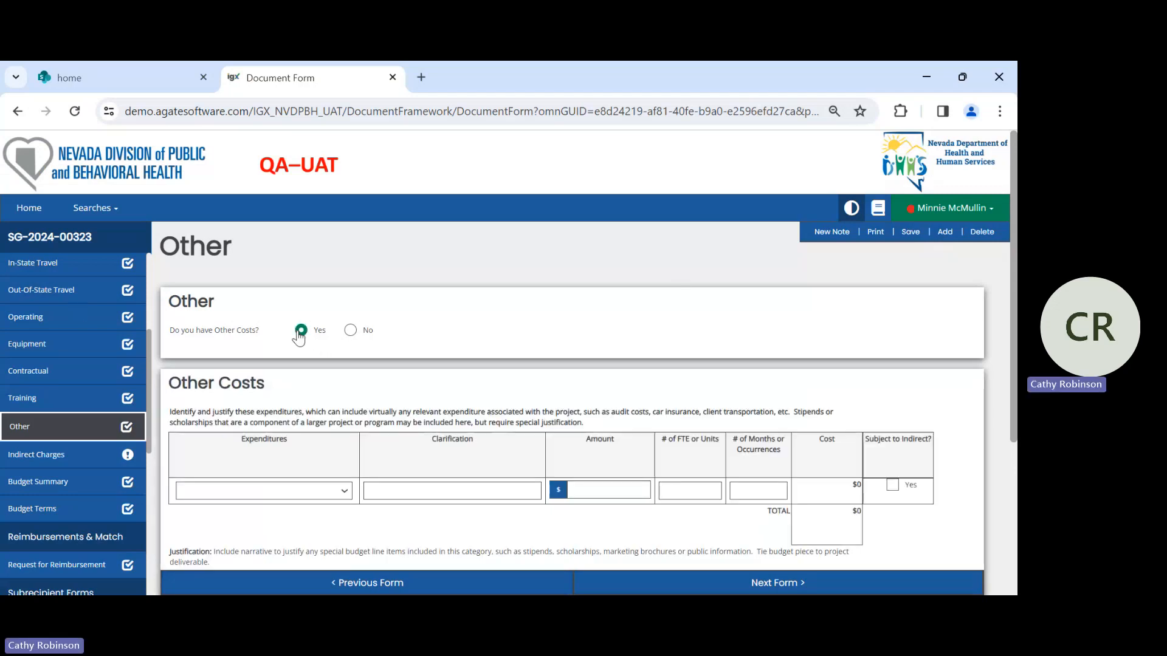
{"action": "left_click", "coordinate": [345, 495]}
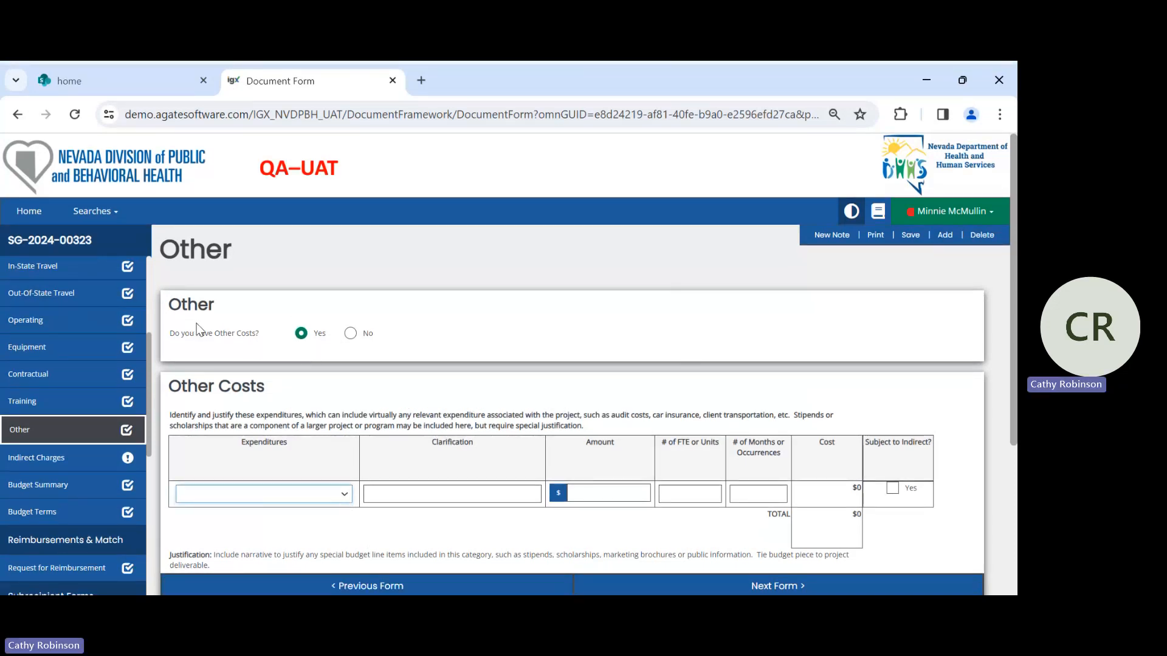
{"action": "left_click", "coordinate": [238, 373]}
{"action": "left_click", "coordinate": [212, 411]}
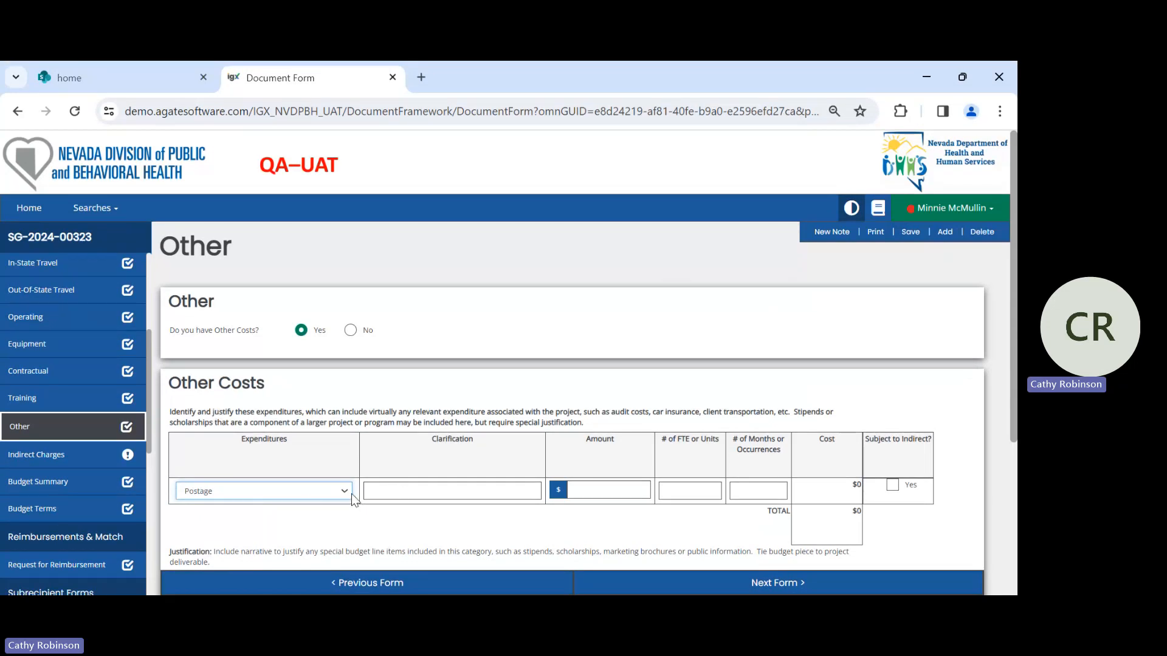
- Enter a $12 postage amount for 1 unit and 12 months, mark it subject to indirect, and advance to Indirect Charges
{"action": "left_click", "coordinate": [393, 491]}
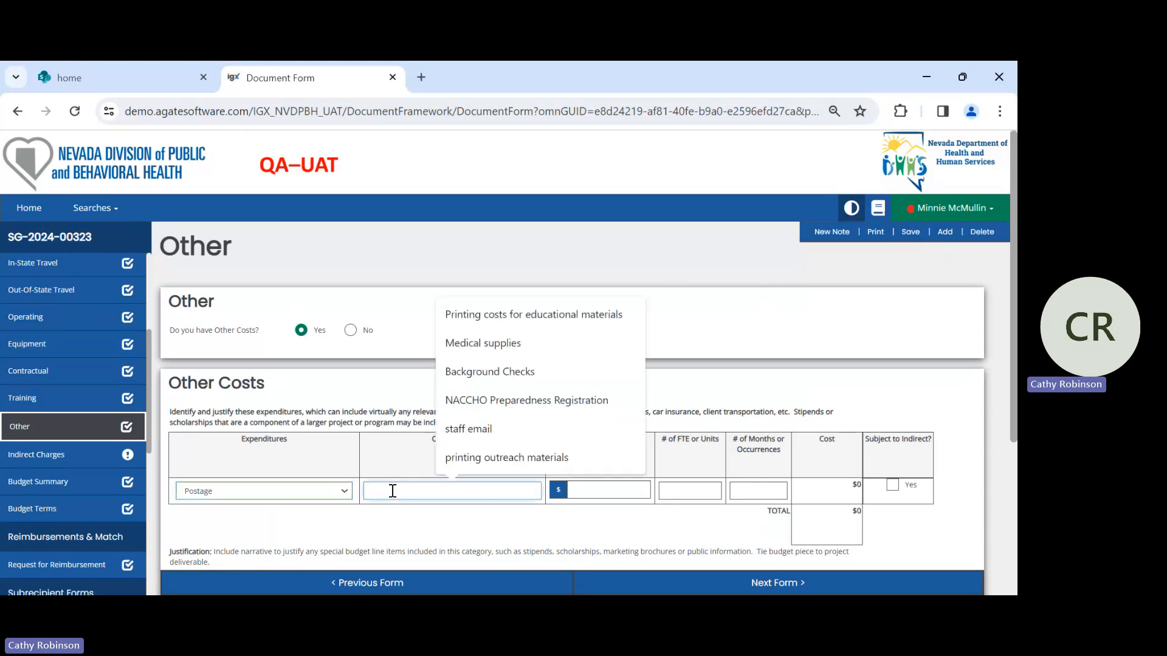
{"action": "key", "text": "Tab"}
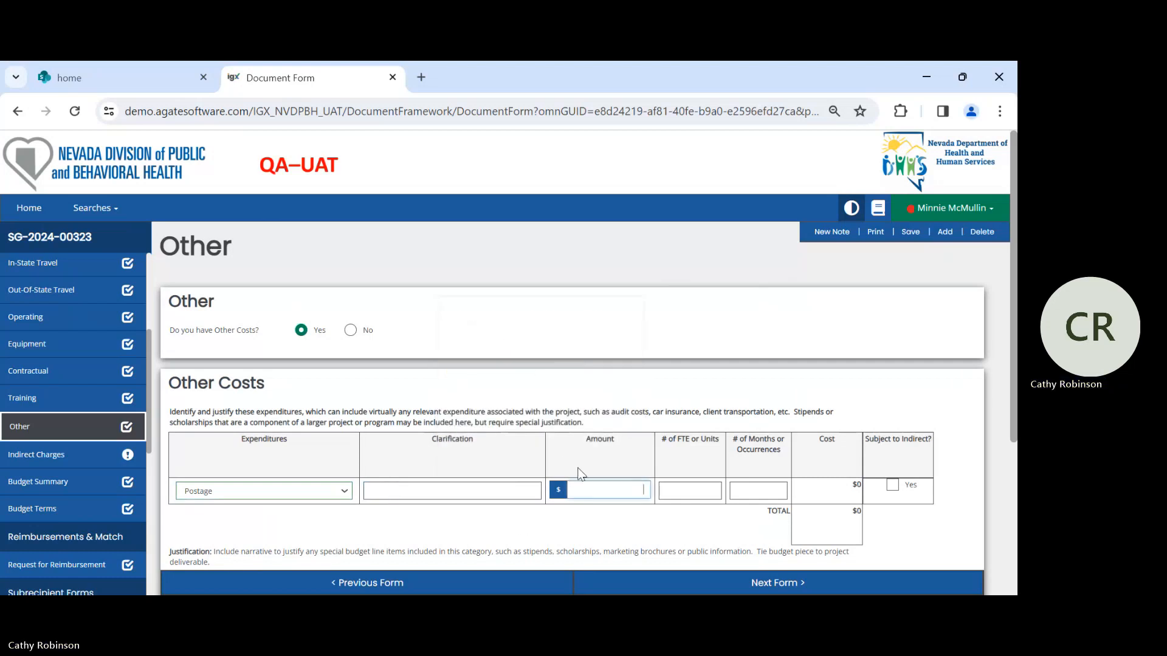
{"action": "left_click", "coordinate": [616, 495]}
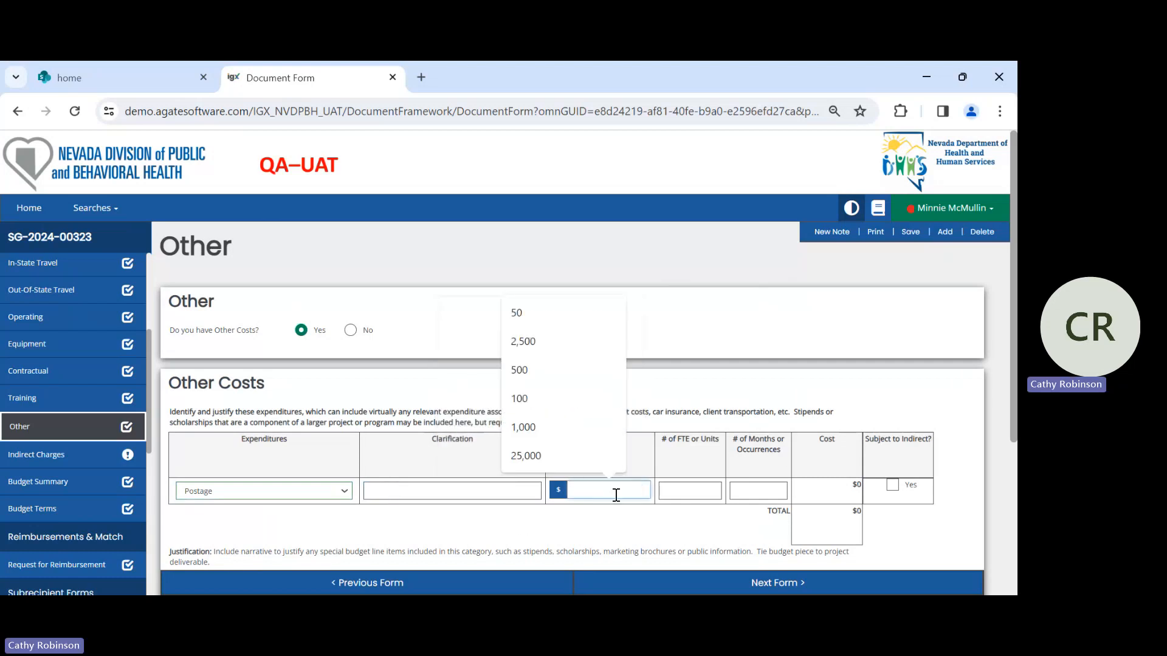
{"action": "type", "text": "12"}
{"action": "key", "text": "Tab"}
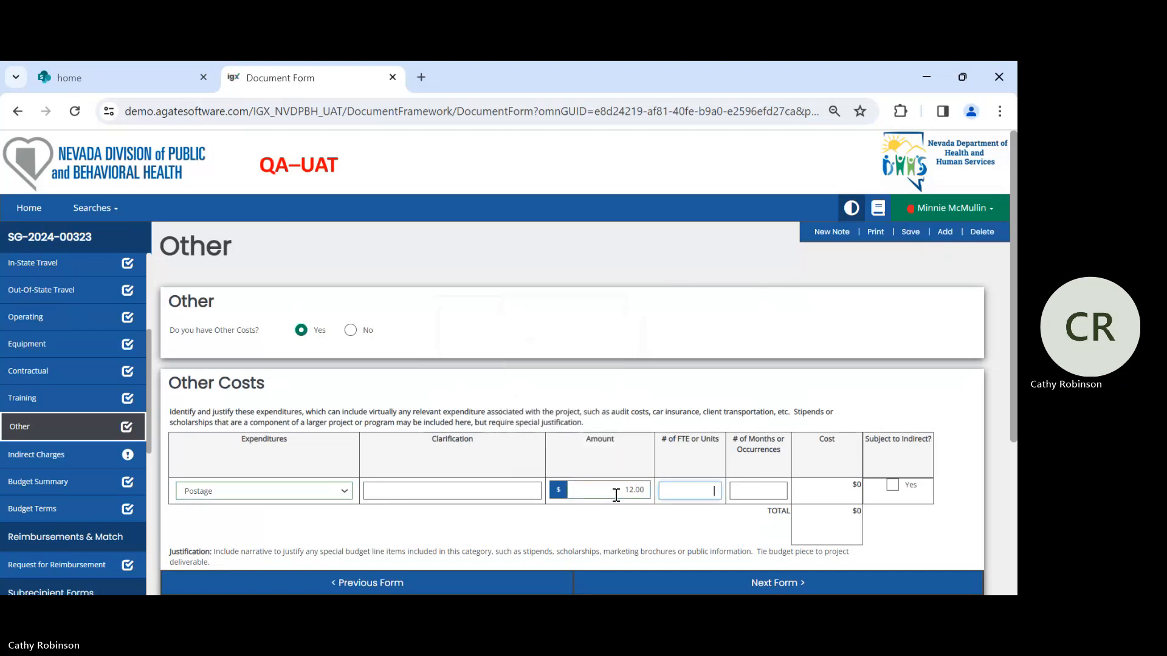
{"action": "type", "text": "1"}
{"action": "key", "text": "Tab"}
{"action": "type", "text": "1"}
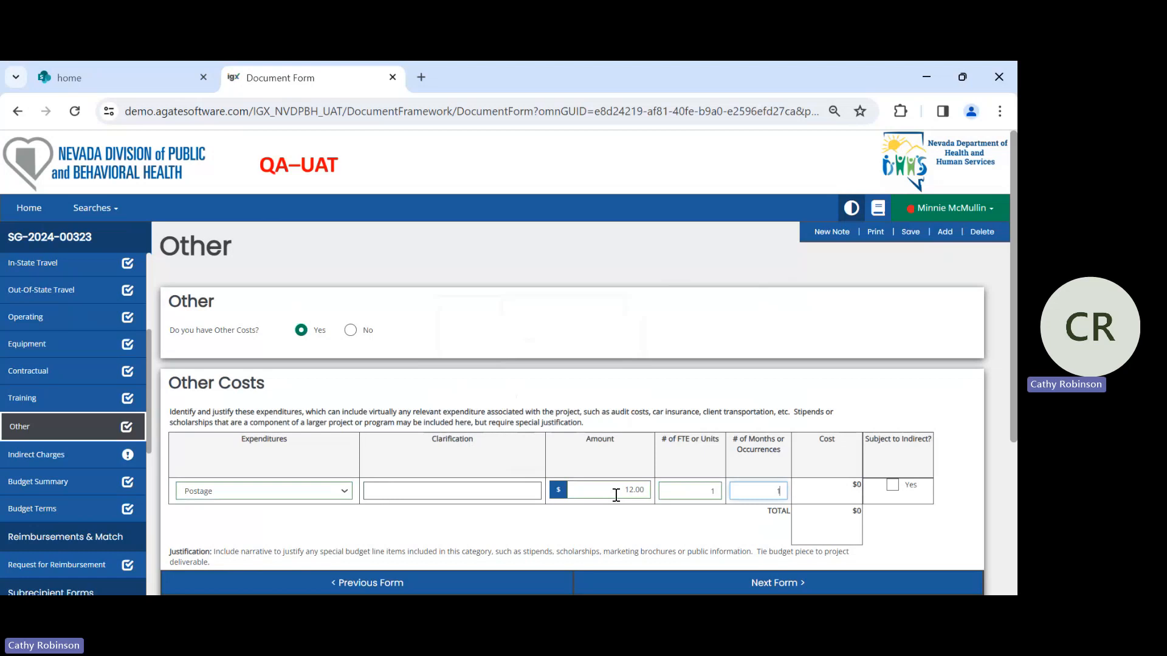
{"action": "type", "text": "2"}
{"action": "key", "text": "Tab"}
{"action": "left_click", "coordinate": [899, 489]}
{"action": "scroll", "coordinate": [944, 447], "scroll_direction": "down", "scroll_amount": 3}
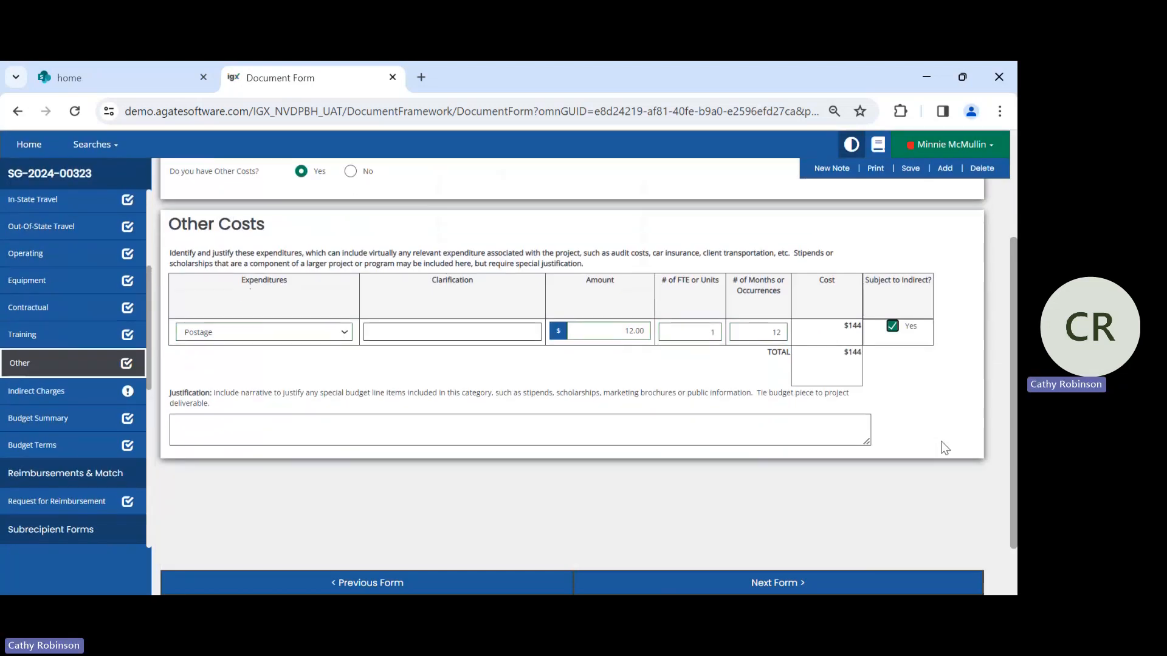
{"action": "left_click", "coordinate": [785, 581]}
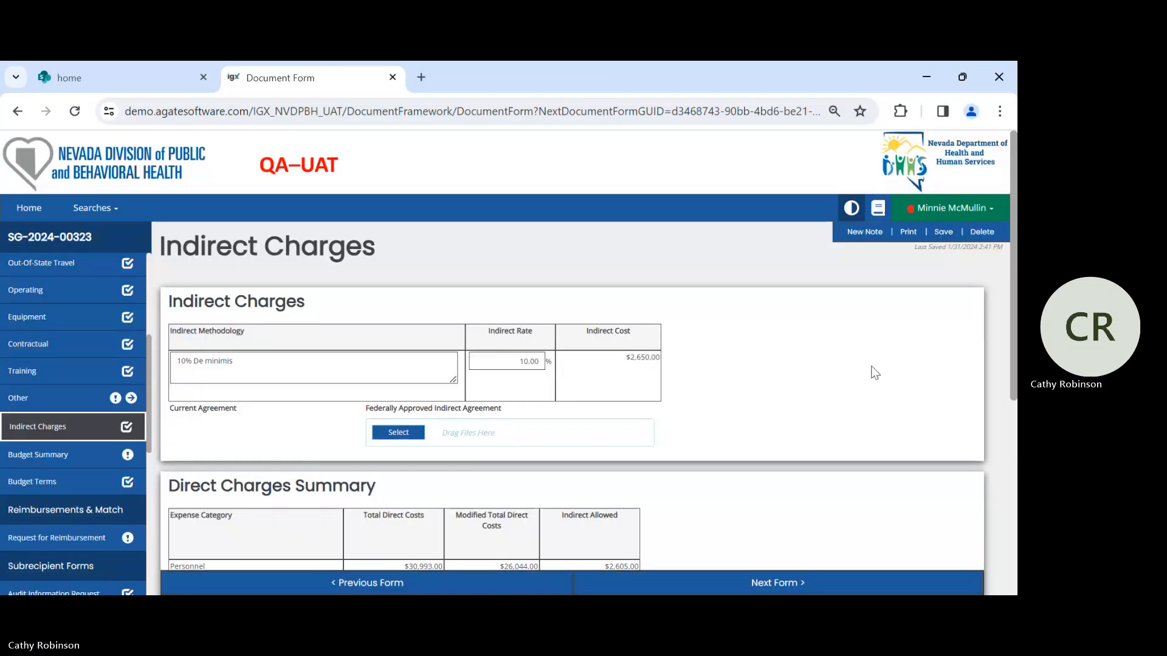
- Review the indirect methodology, the indirect rate and the Direct Charges Summary on the Indirect Charges form
{"action": "scroll", "coordinate": [766, 348], "scroll_direction": "down", "scroll_amount": 1}
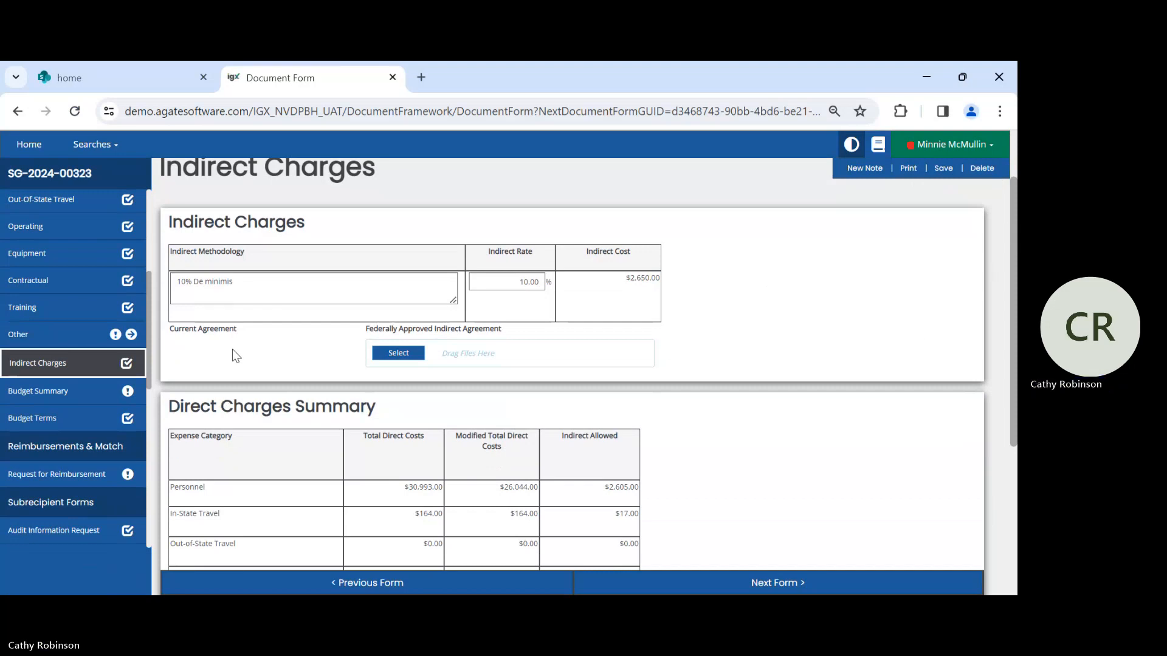
{"action": "left_click", "coordinate": [254, 288]}
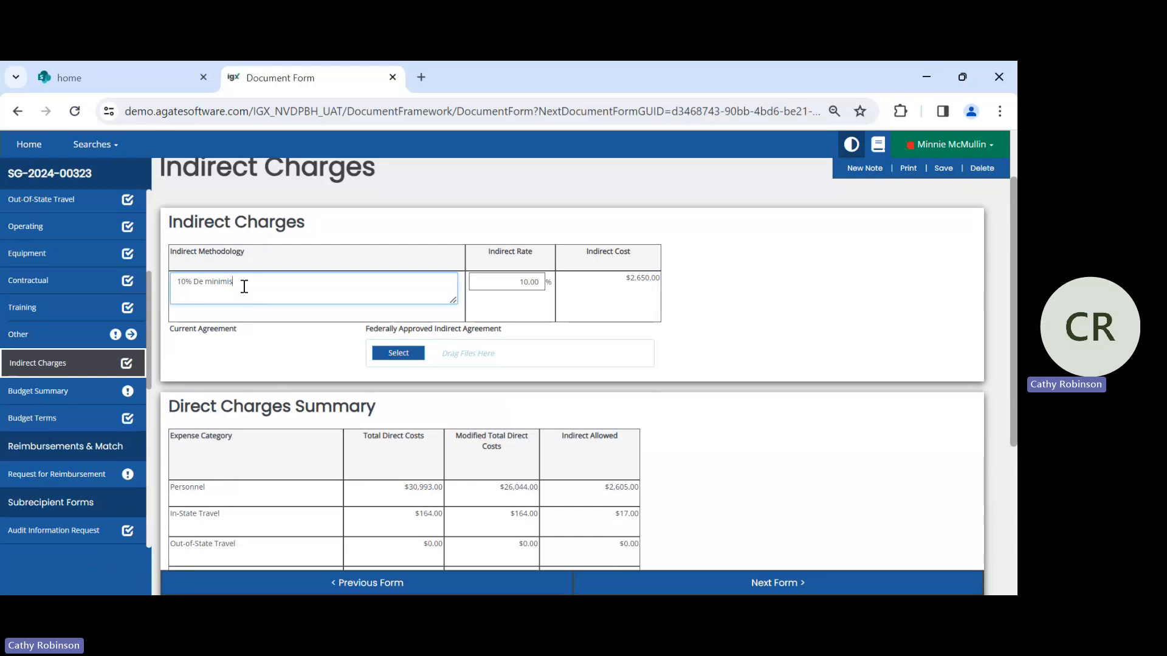
{"action": "key", "text": "Tab"}
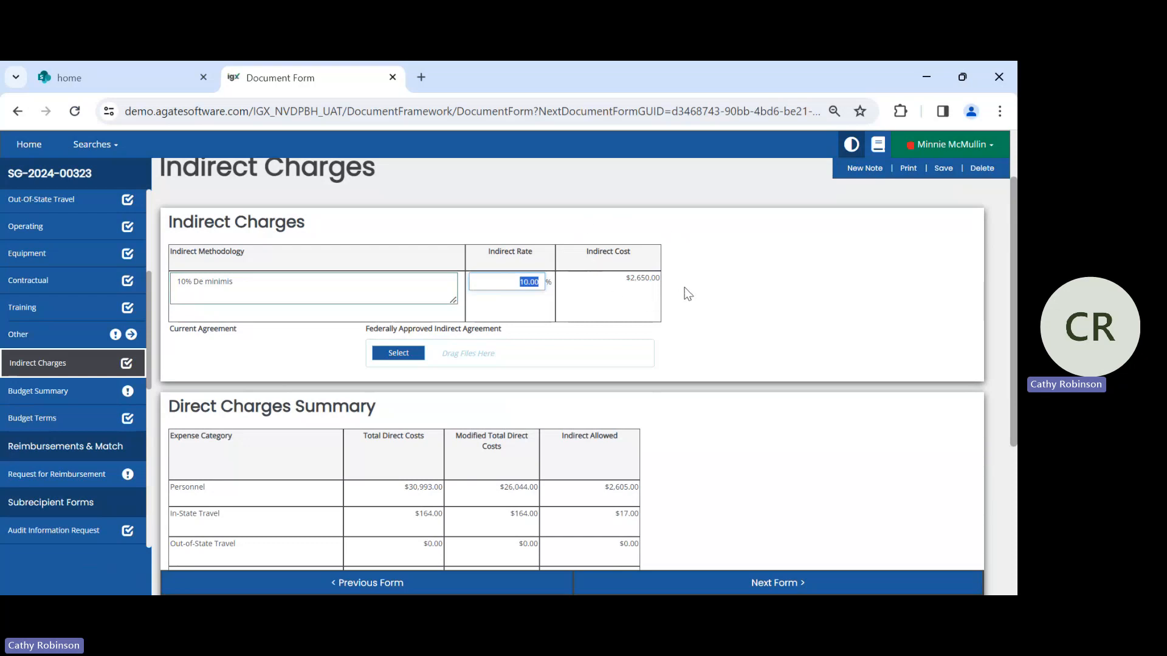
{"action": "scroll", "coordinate": [687, 292], "scroll_direction": "down", "scroll_amount": 1}
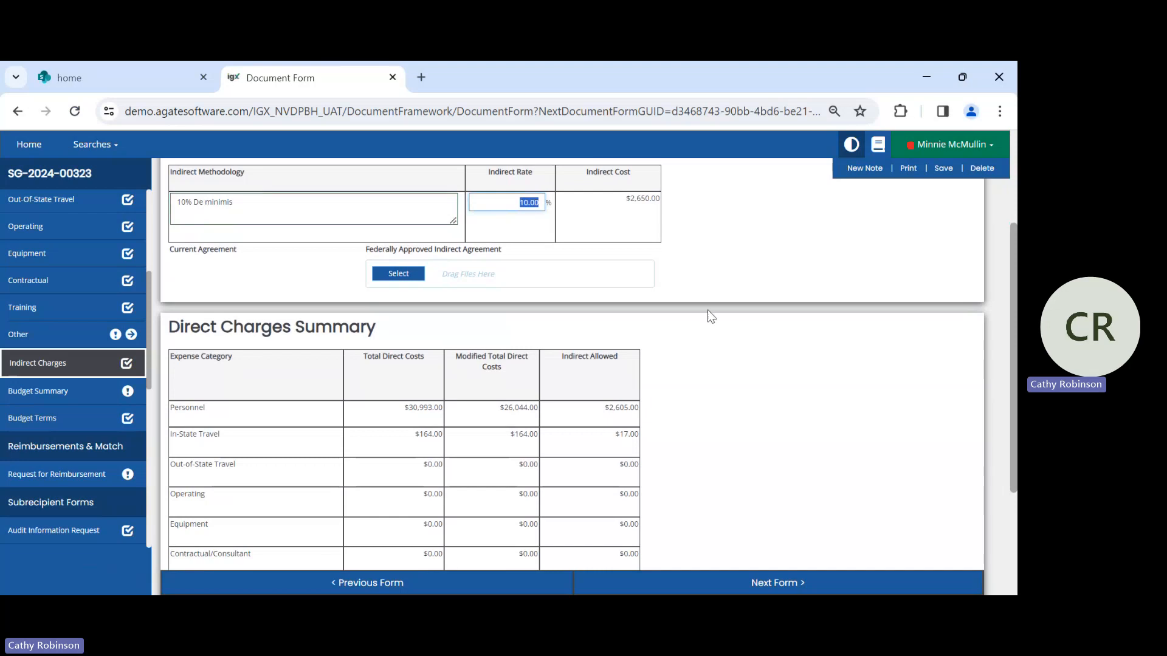
{"action": "scroll", "coordinate": [707, 297], "scroll_direction": "down", "scroll_amount": 2}
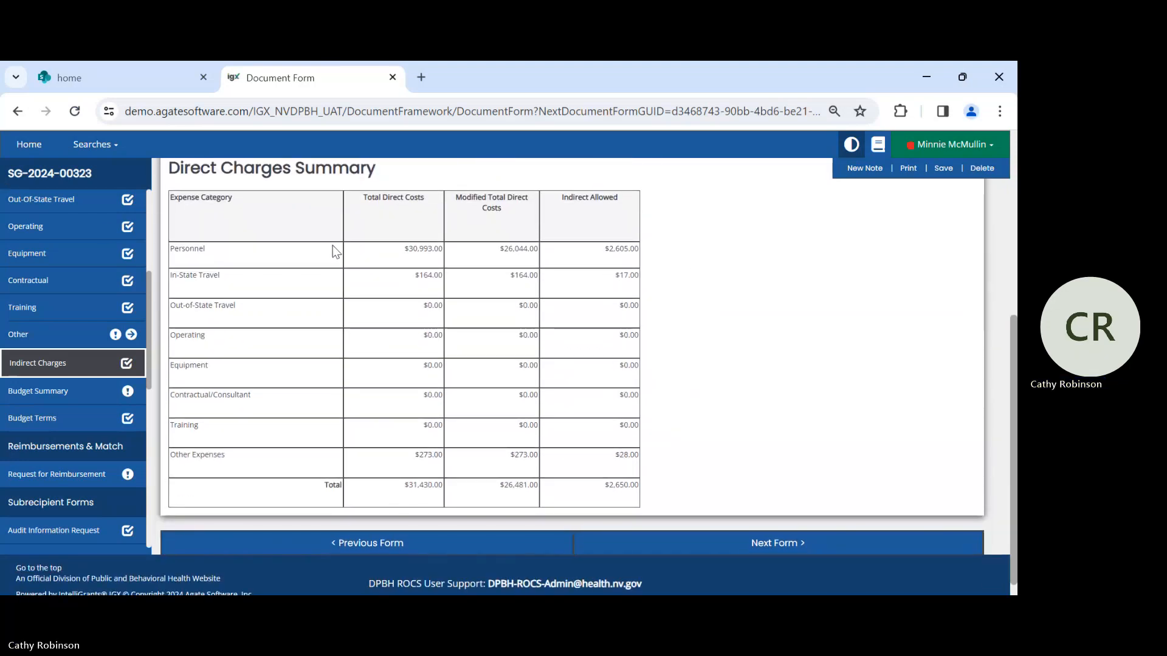
{"action": "scroll", "coordinate": [693, 263], "scroll_direction": "down", "scroll_amount": 1}
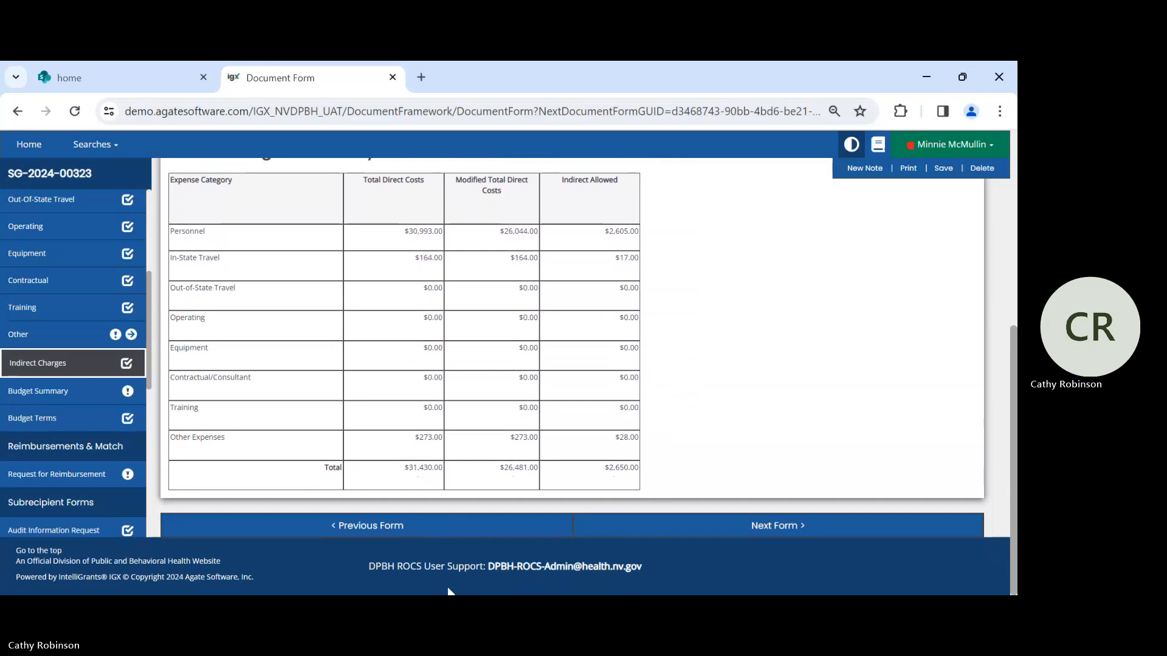
- Advance to the Budget Summary form and examine the funding sources, expense categories and total expense
{"action": "left_click", "coordinate": [813, 533]}
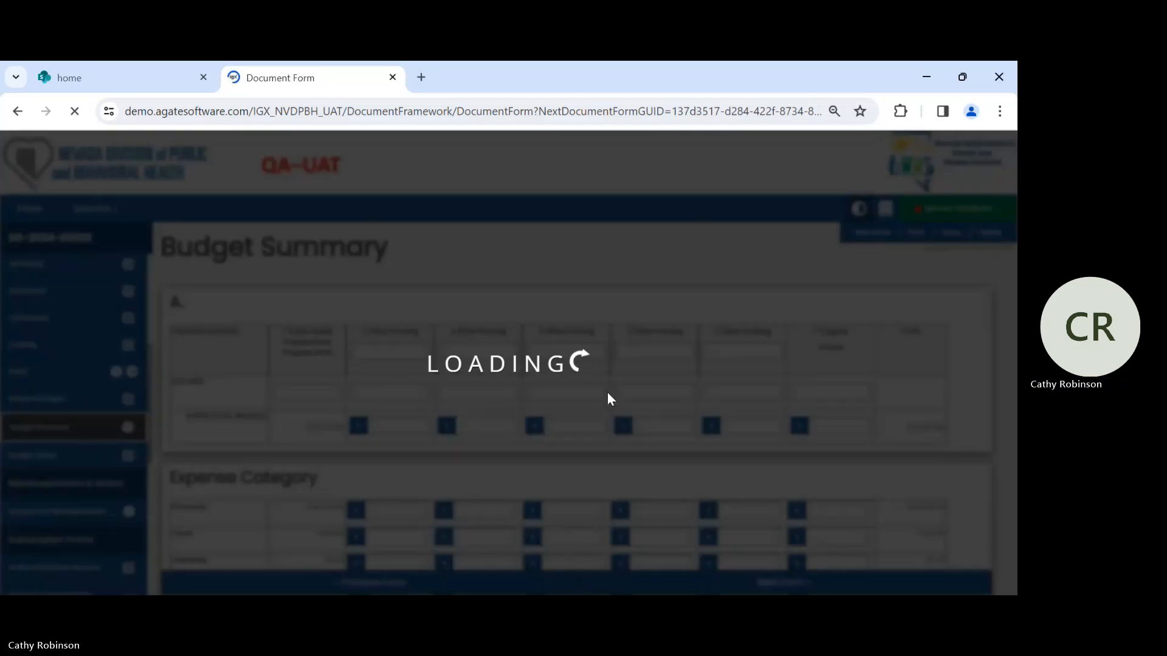
{"action": "scroll", "coordinate": [899, 389], "scroll_direction": "down", "scroll_amount": 2}
{"action": "scroll", "coordinate": [899, 389], "scroll_direction": "down", "scroll_amount": 3}
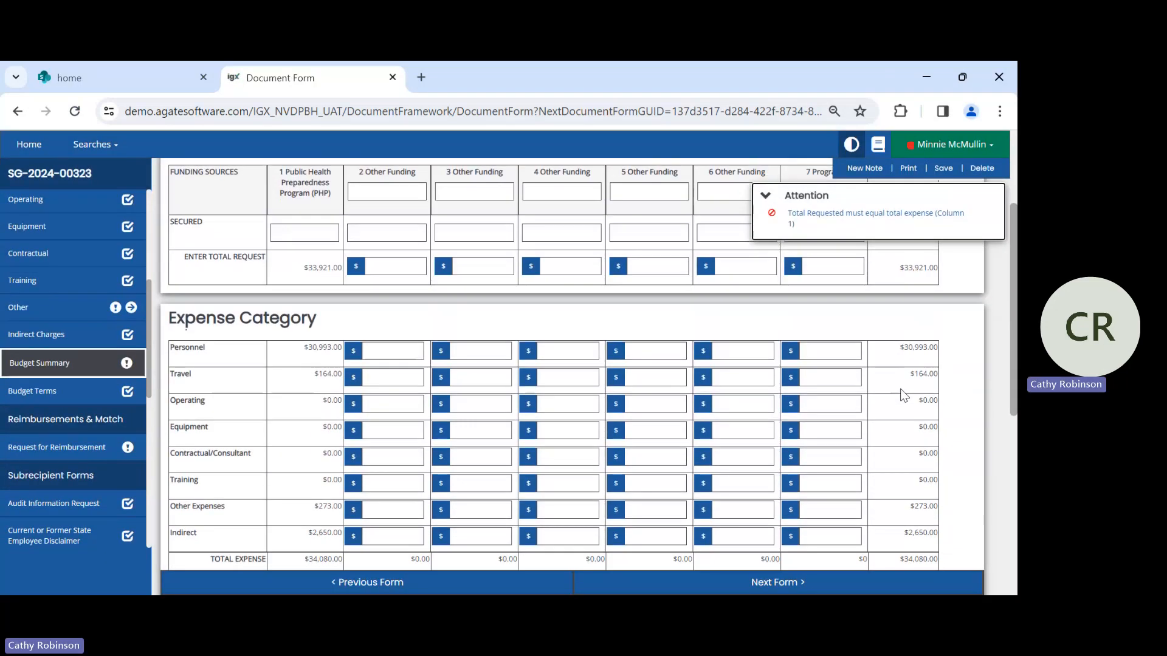
{"action": "scroll", "coordinate": [864, 367], "scroll_direction": "down", "scroll_amount": 1}
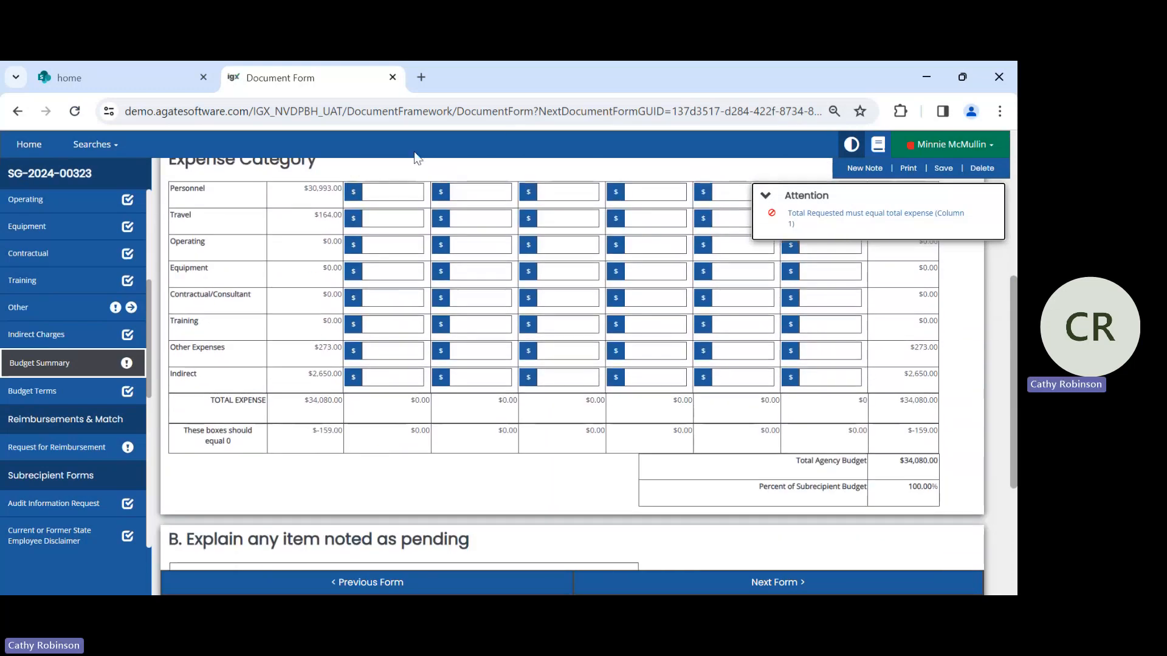
- Open the Budget Terms form and review the supporting documentation, program responsibilities, site visit schedule and reimbursement frequency
{"action": "left_click", "coordinate": [29, 394]}
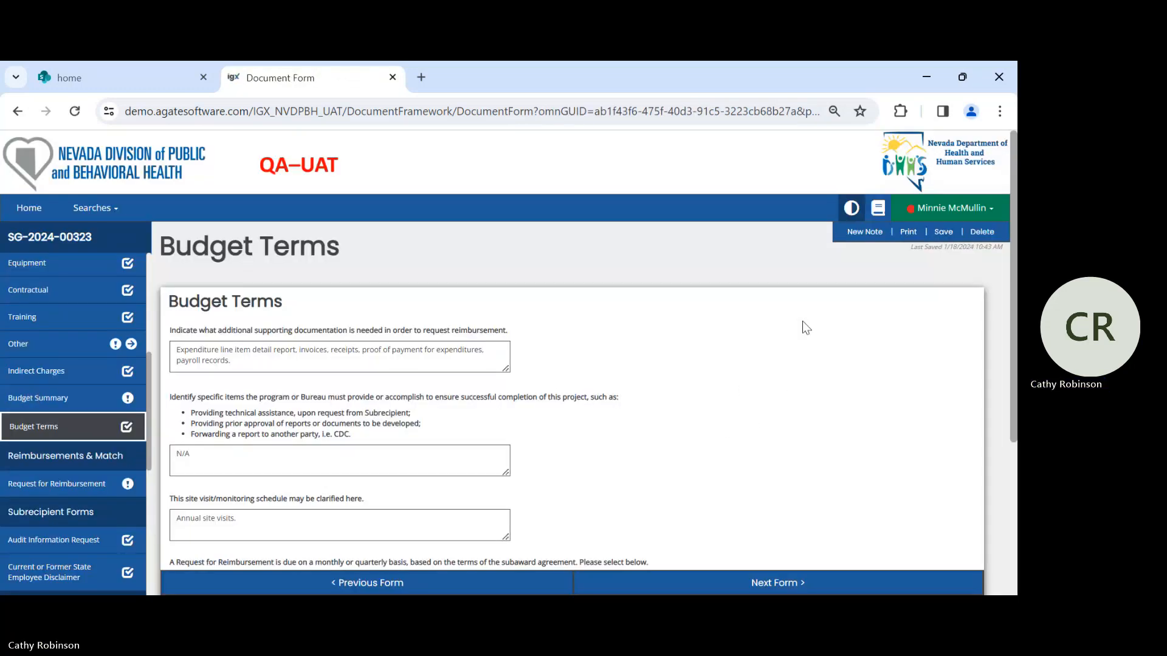
{"action": "scroll", "coordinate": [790, 312], "scroll_direction": "down", "scroll_amount": 3}
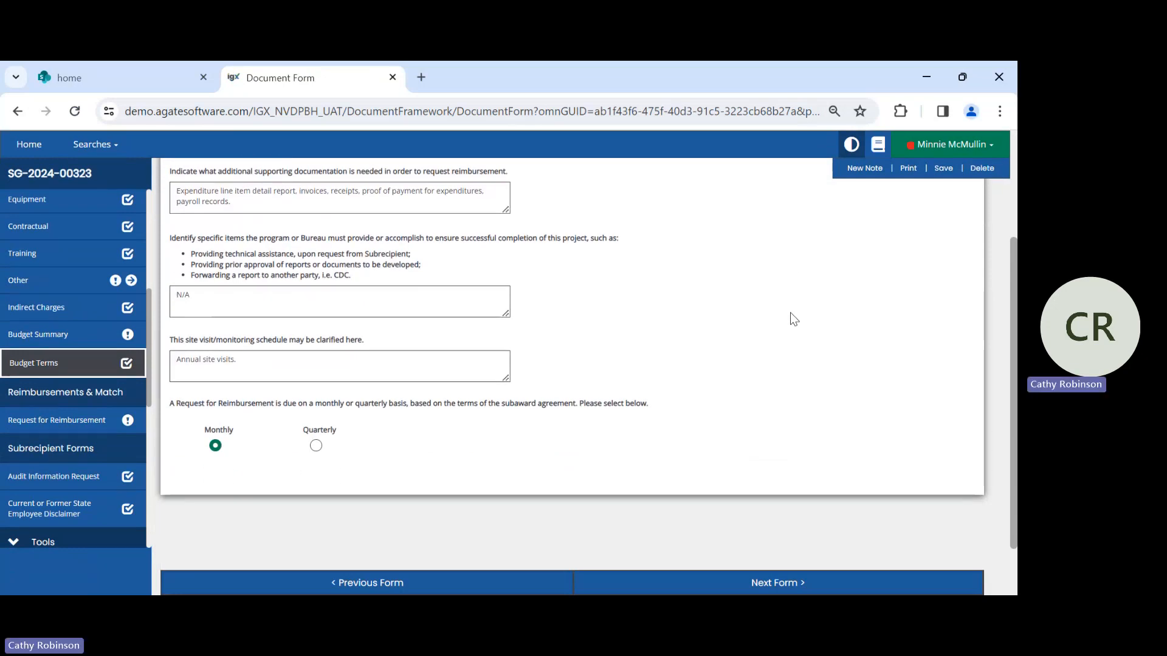
{"action": "scroll", "coordinate": [790, 312], "scroll_direction": "up", "scroll_amount": 1}
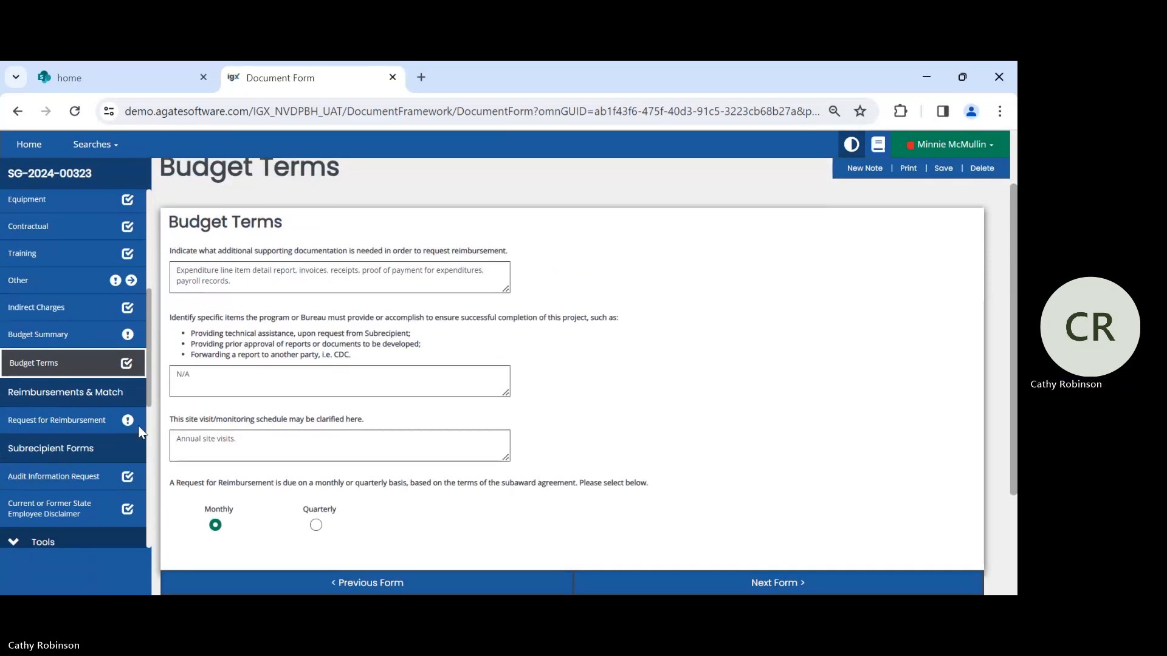
{"action": "left_click", "coordinate": [219, 373]}
{"action": "left_click", "coordinate": [181, 379]}
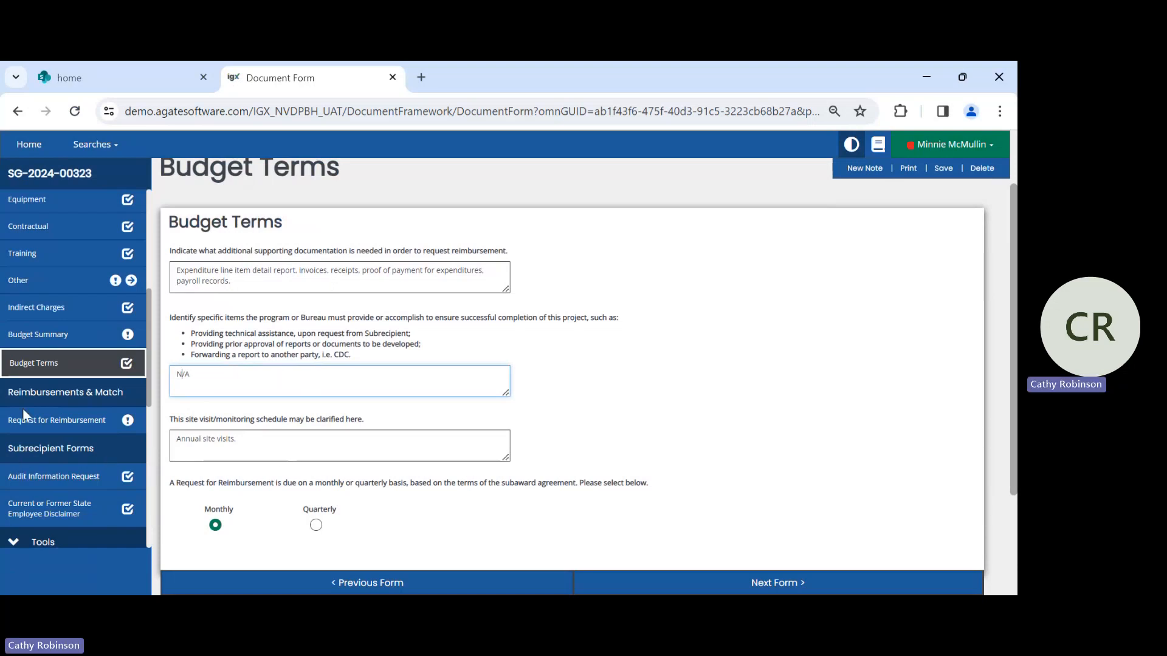
- Open the Request for Reimbursement form and examine the approved budget categories, balances and match reporting table
{"action": "left_click", "coordinate": [102, 425]}
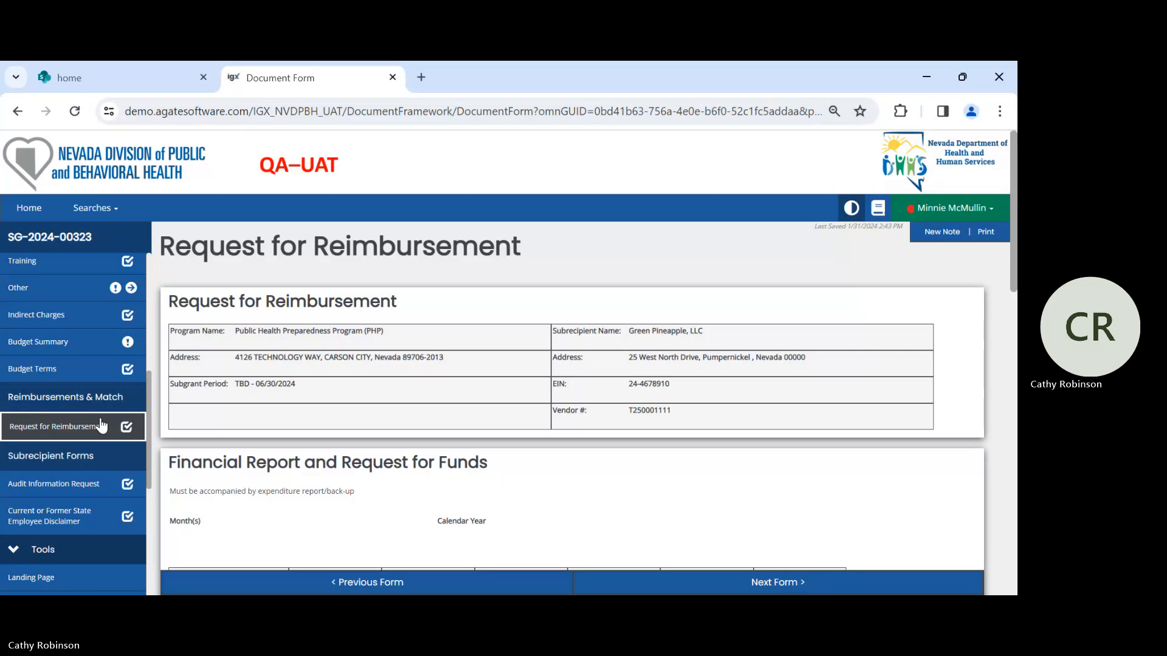
{"action": "scroll", "coordinate": [649, 445], "scroll_direction": "down", "scroll_amount": 1}
{"action": "scroll", "coordinate": [648, 441], "scroll_direction": "down", "scroll_amount": 4}
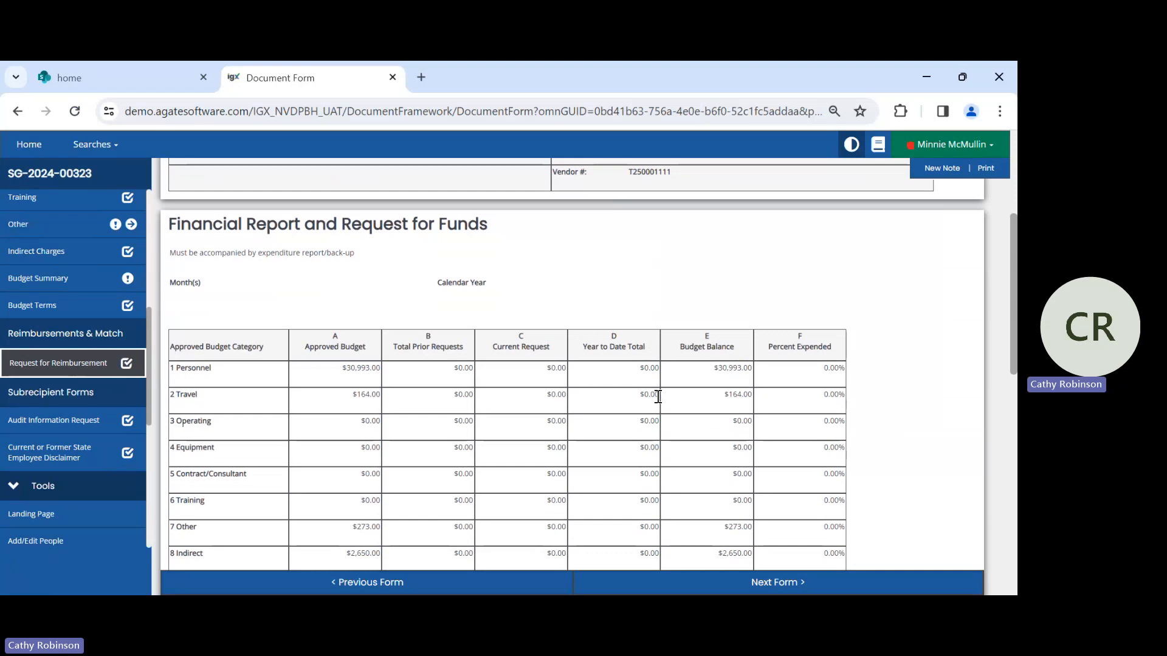
{"action": "scroll", "coordinate": [710, 389], "scroll_direction": "down", "scroll_amount": 1}
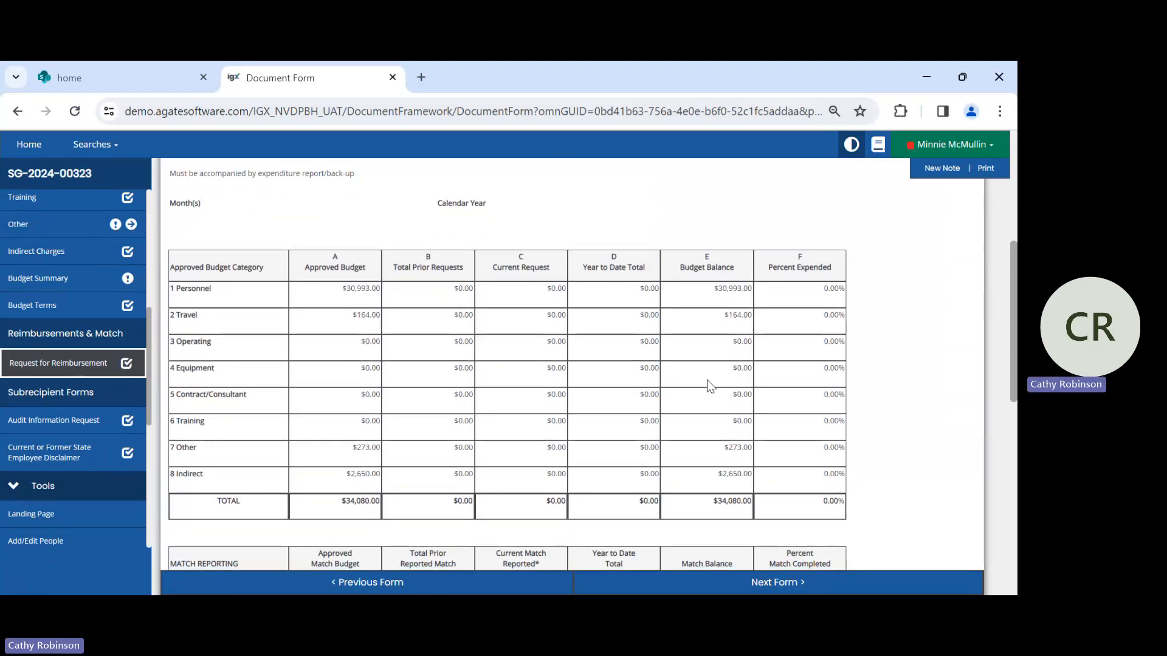
{"action": "scroll", "coordinate": [626, 404], "scroll_direction": "down", "scroll_amount": 1}
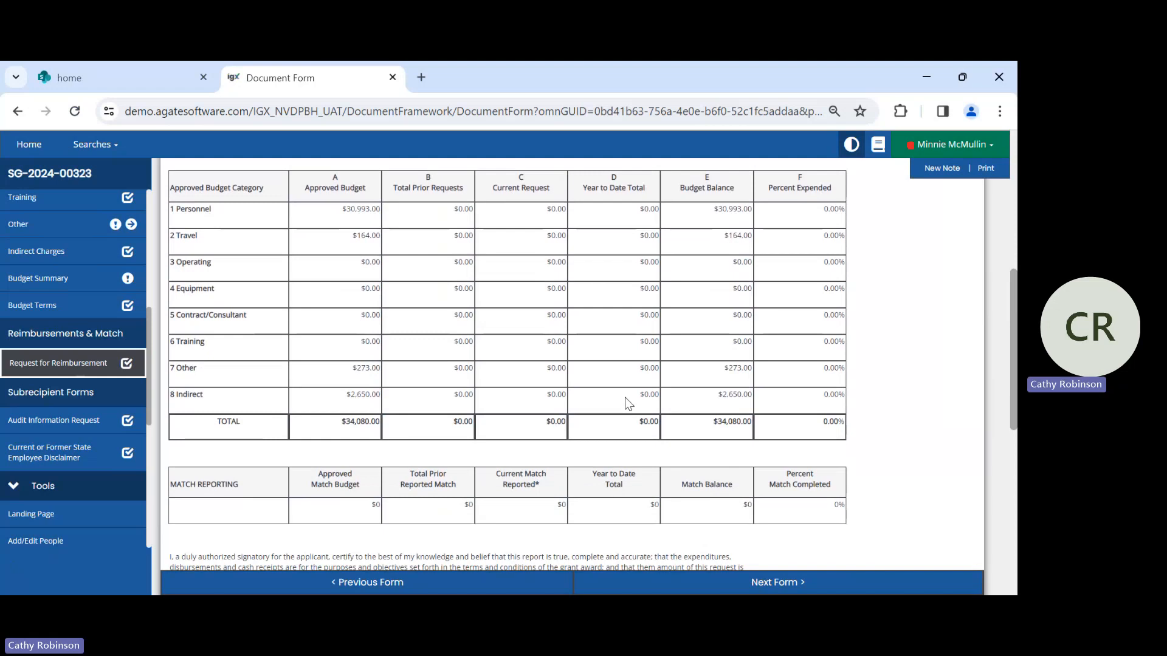
- Open the Audit Information Request form and review its answers on federal expenditure, fiscal year end and last audit
{"action": "left_click", "coordinate": [73, 419]}
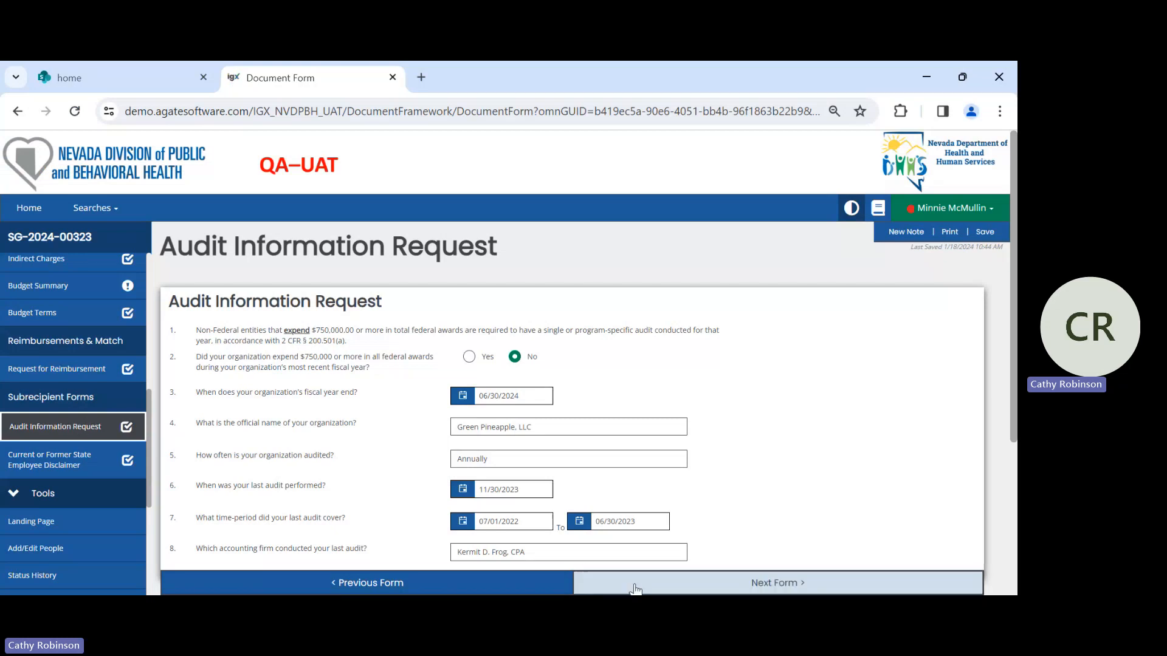
{"action": "scroll", "coordinate": [805, 404], "scroll_direction": "down", "scroll_amount": 2}
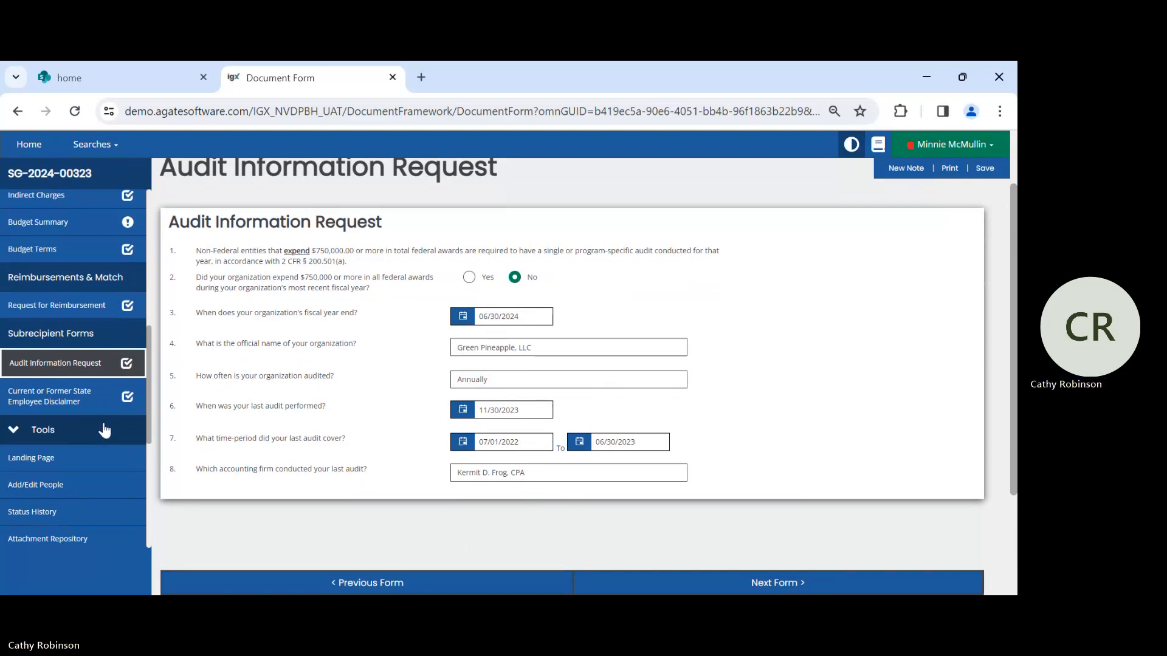
{"action": "scroll", "coordinate": [102, 419], "scroll_direction": "down", "scroll_amount": 3}
{"action": "scroll", "coordinate": [101, 352], "scroll_direction": "down", "scroll_amount": 2}
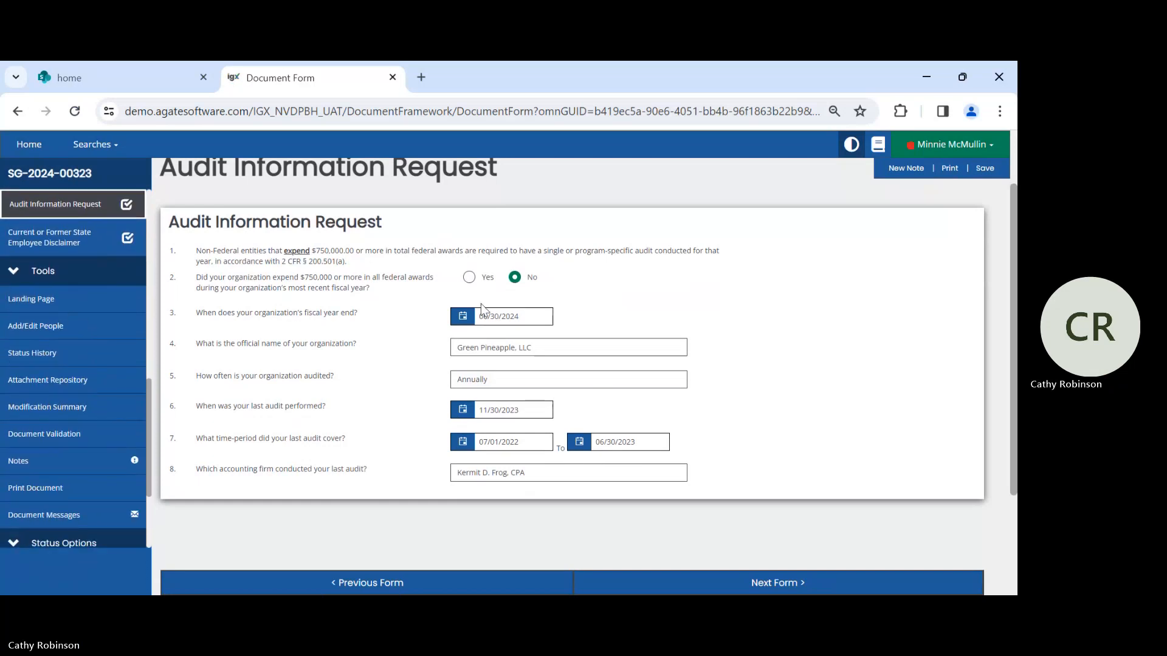
- Open the Current or Former State Employee Disclaimer and answer No to state employees being assigned to perform work on the subaward
{"action": "left_click", "coordinate": [60, 237]}
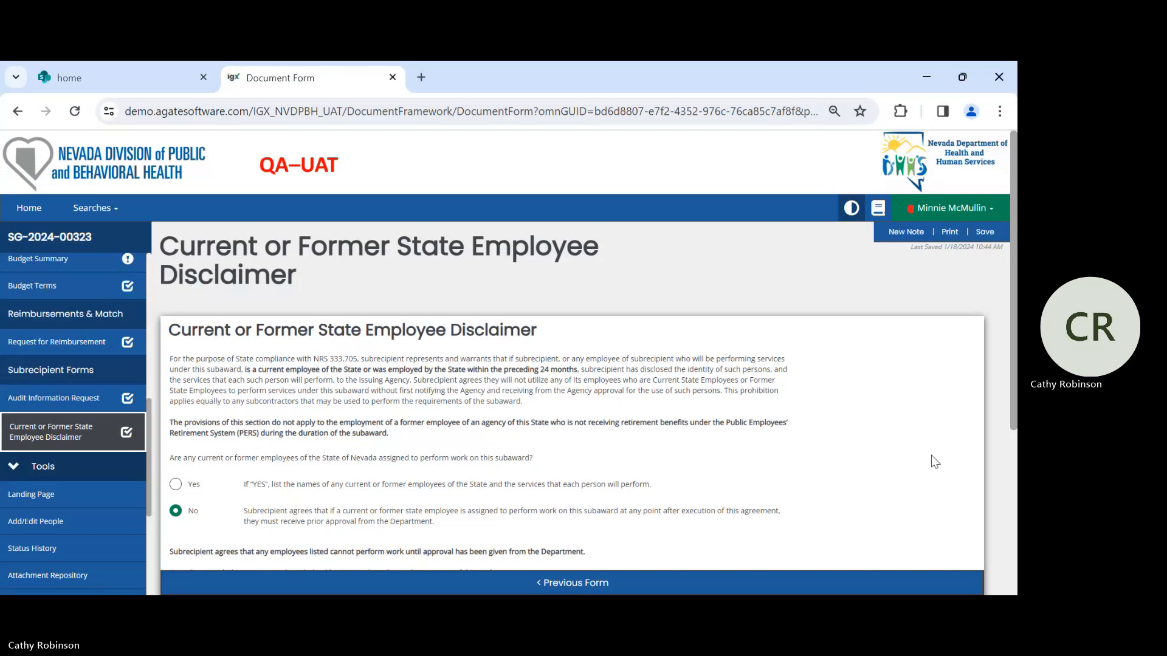
{"action": "scroll", "coordinate": [881, 448], "scroll_direction": "down", "scroll_amount": 1}
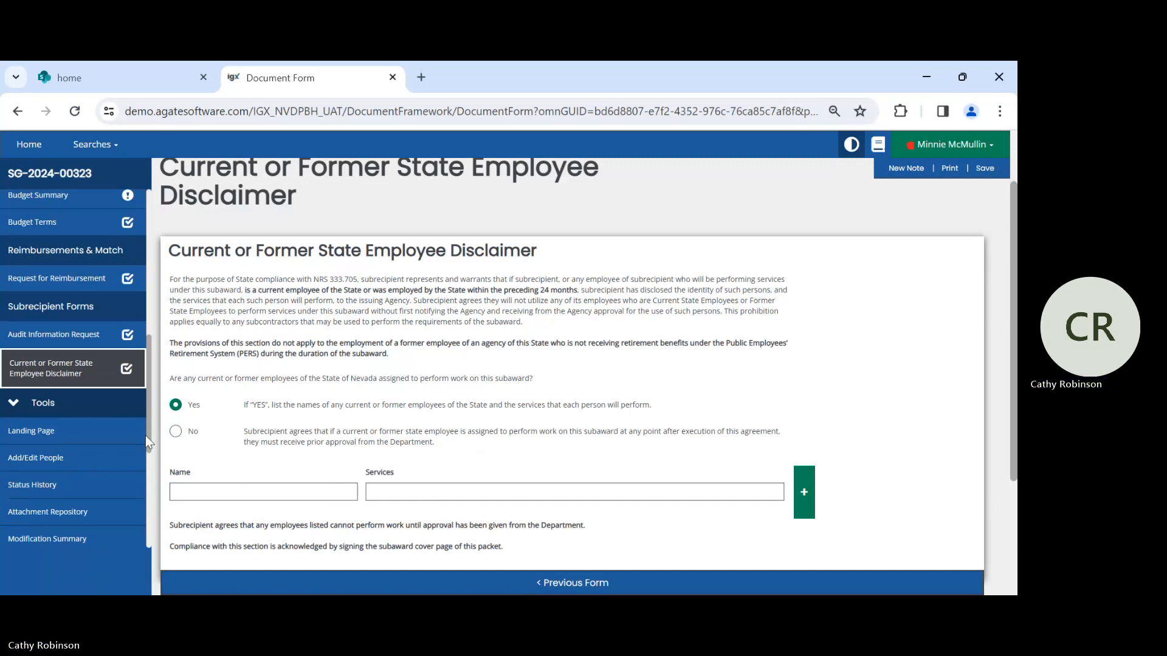
{"action": "left_click", "coordinate": [176, 433]}
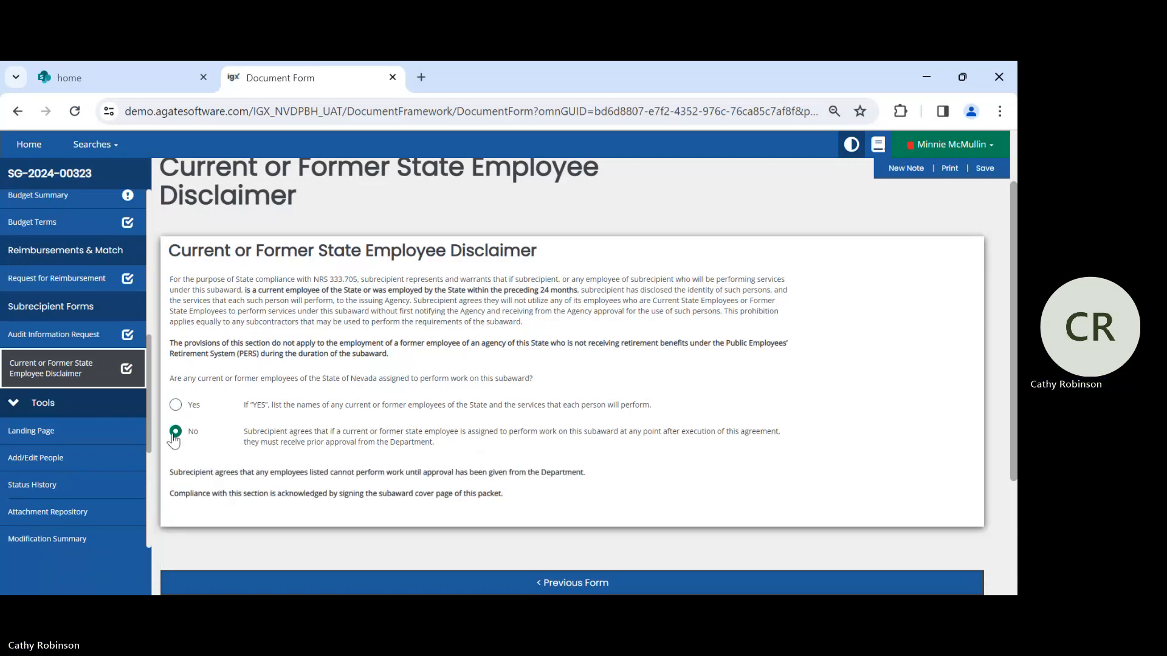
- Look through the subgrant's tools, status options and related documents, and check the completion marks of its budget forms
{"action": "scroll", "coordinate": [99, 351], "scroll_direction": "down", "scroll_amount": 1}
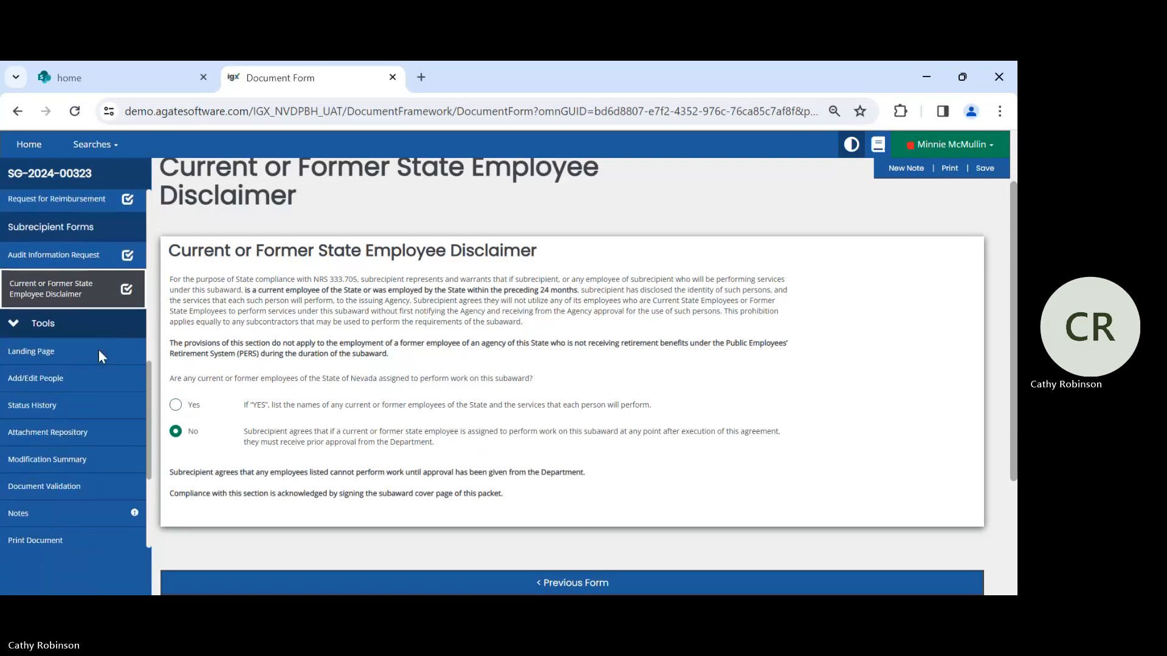
{"action": "scroll", "coordinate": [98, 351], "scroll_direction": "down", "scroll_amount": 1}
{"action": "scroll", "coordinate": [99, 351], "scroll_direction": "down", "scroll_amount": 1}
{"action": "scroll", "coordinate": [98, 351], "scroll_direction": "up", "scroll_amount": 1}
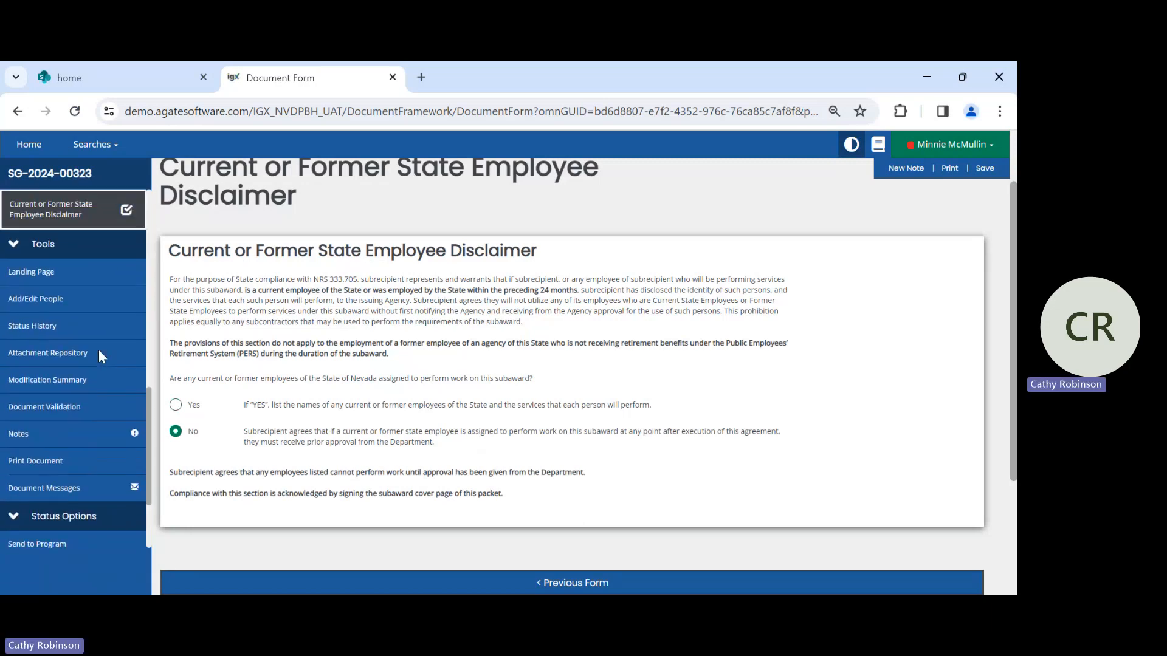
{"action": "scroll", "coordinate": [99, 351], "scroll_direction": "down", "scroll_amount": 2}
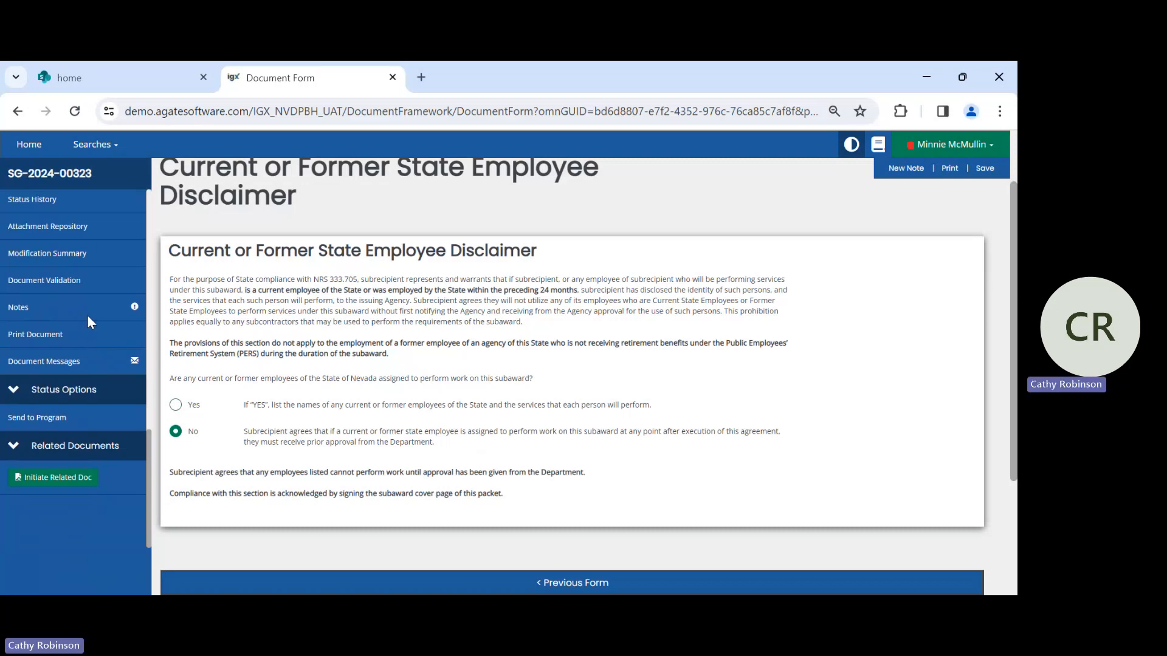
{"action": "scroll", "coordinate": [88, 317], "scroll_direction": "up", "scroll_amount": 9}
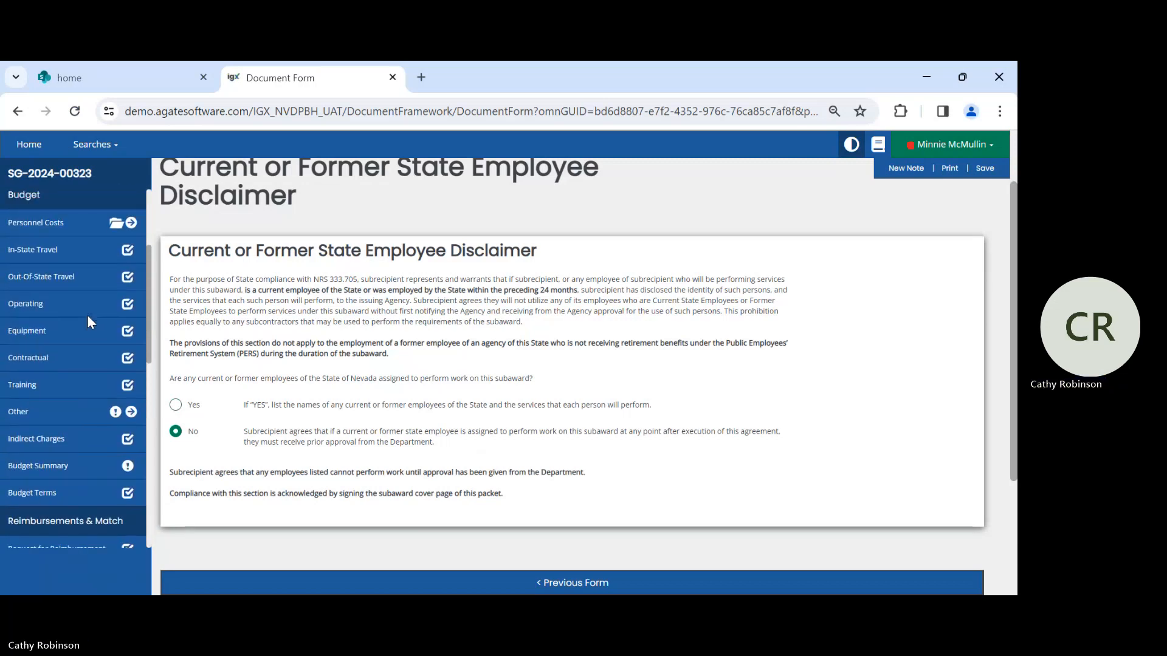
{"action": "scroll", "coordinate": [88, 320], "scroll_direction": "down", "scroll_amount": 6}
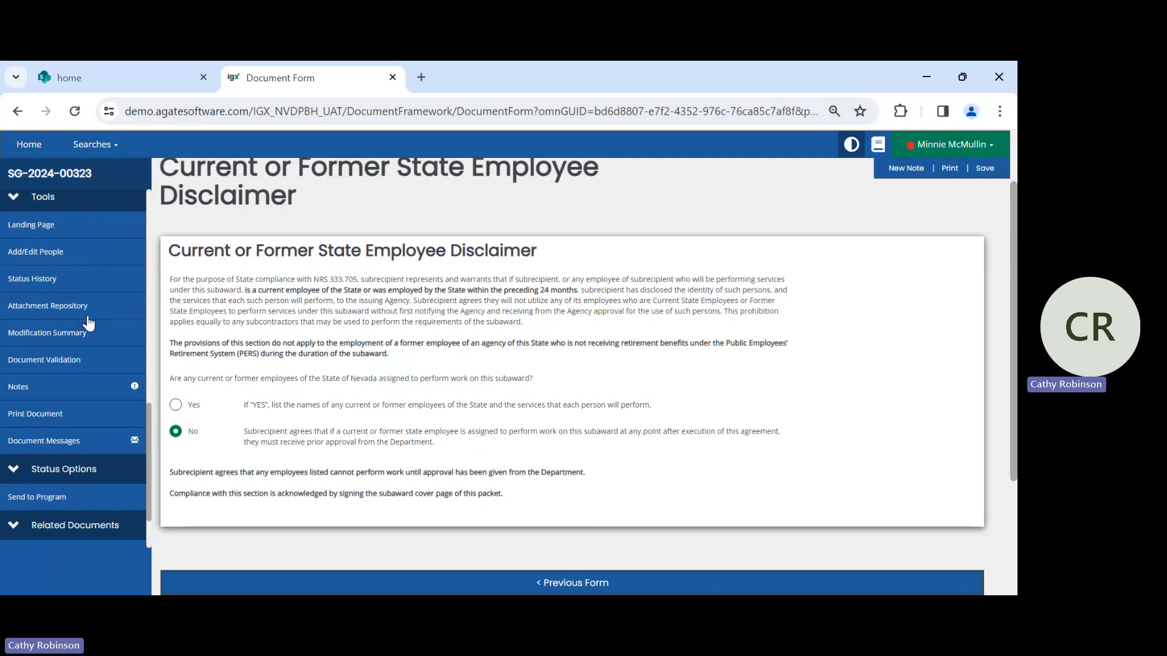
{"action": "scroll", "coordinate": [87, 317], "scroll_direction": "down", "scroll_amount": 3}
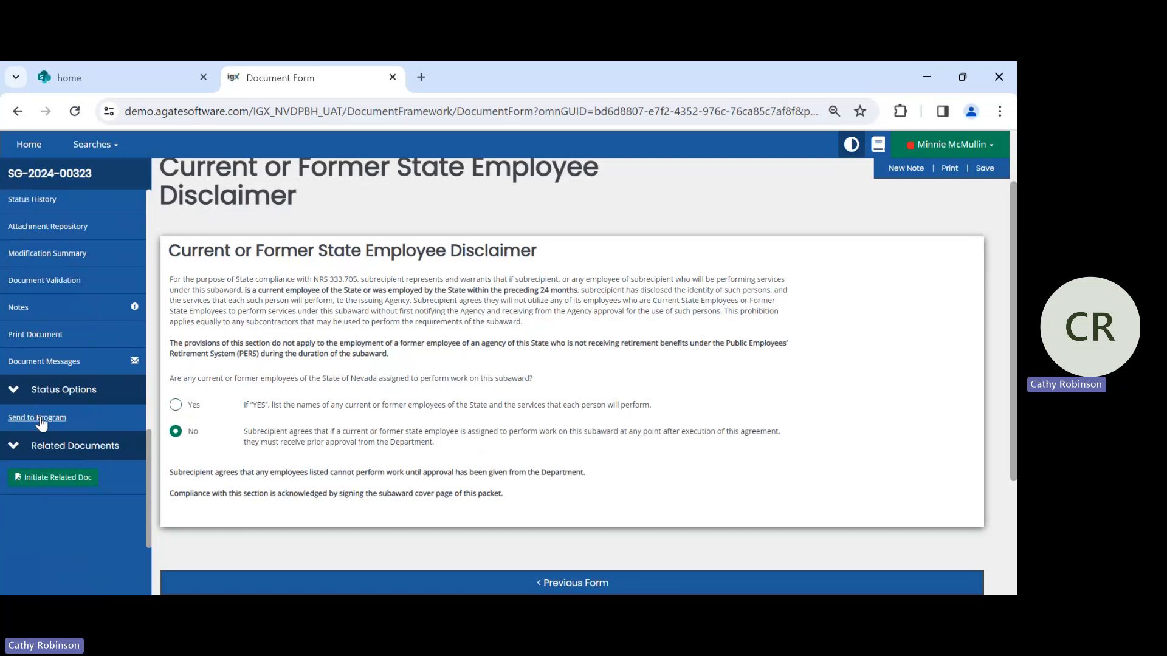
{"action": "scroll", "coordinate": [48, 410], "scroll_direction": "up", "scroll_amount": 6}
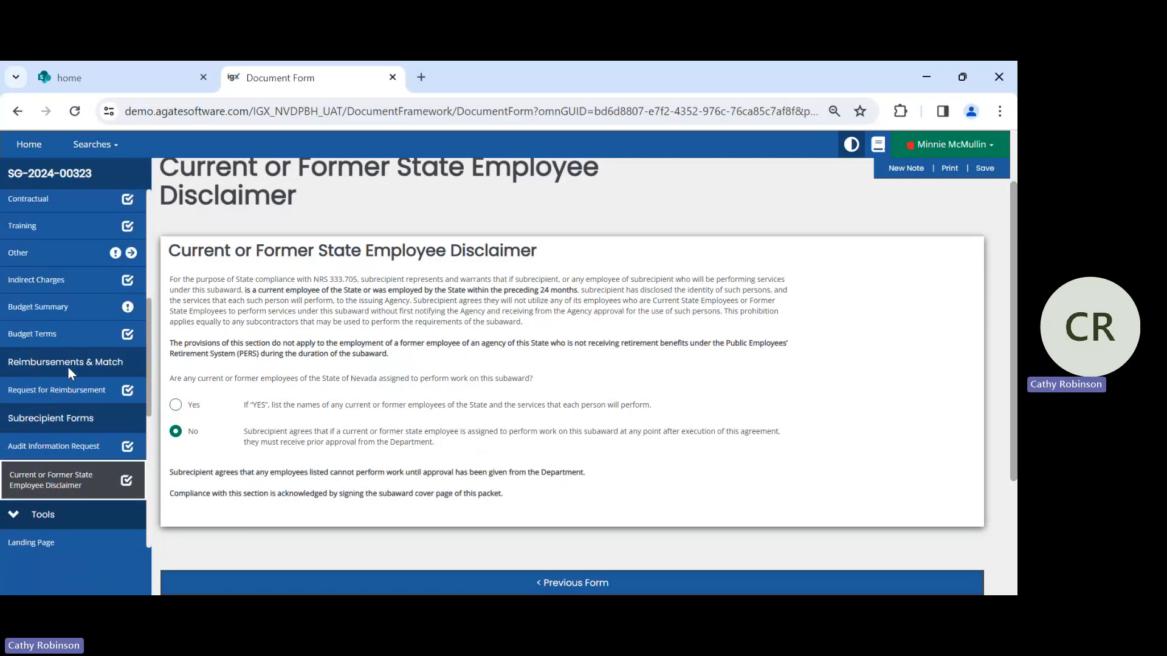
{"action": "scroll", "coordinate": [68, 367], "scroll_direction": "up", "scroll_amount": 2}
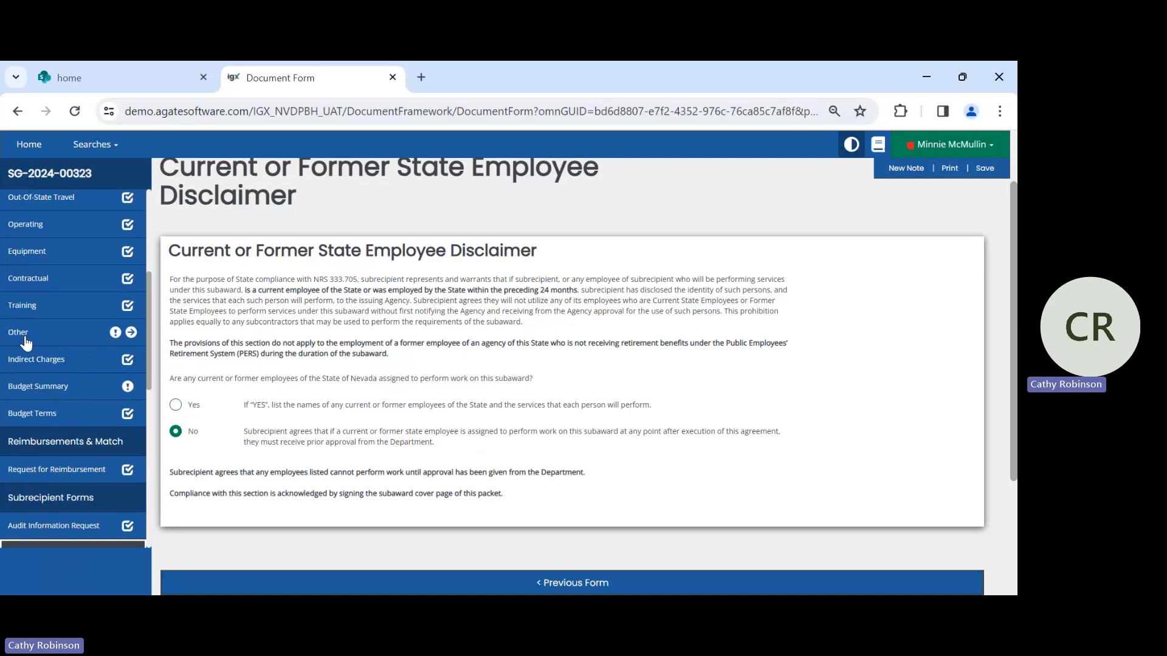
{"action": "scroll", "coordinate": [91, 374], "scroll_direction": "down", "scroll_amount": 3}
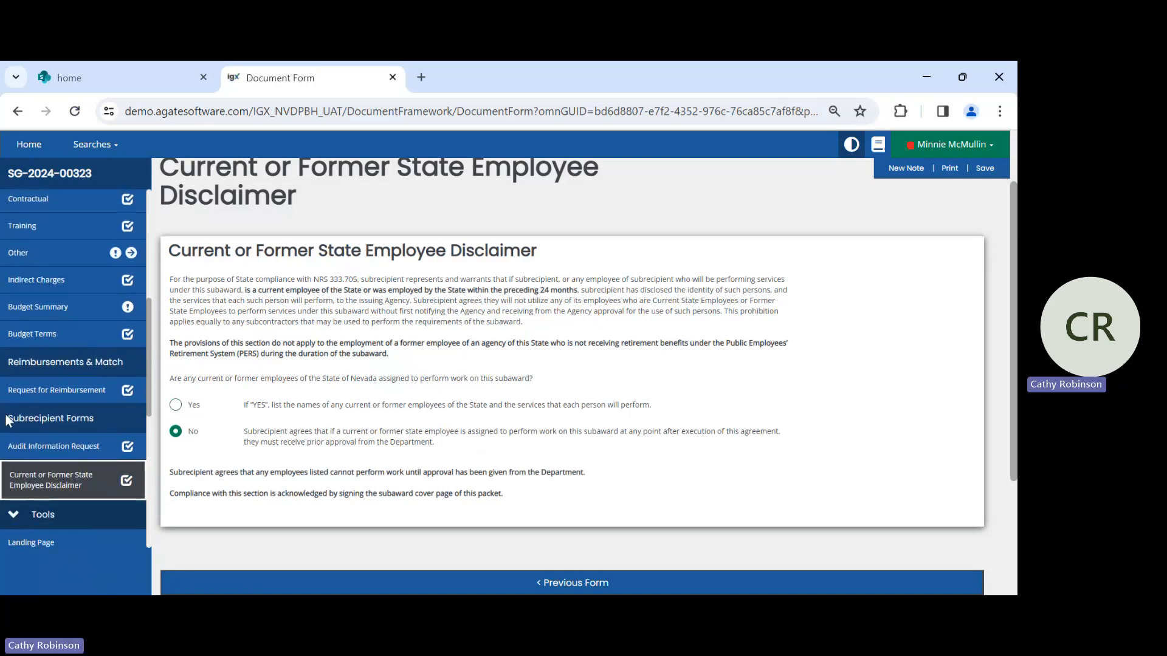
{"action": "scroll", "coordinate": [49, 444], "scroll_direction": "down", "scroll_amount": 5}
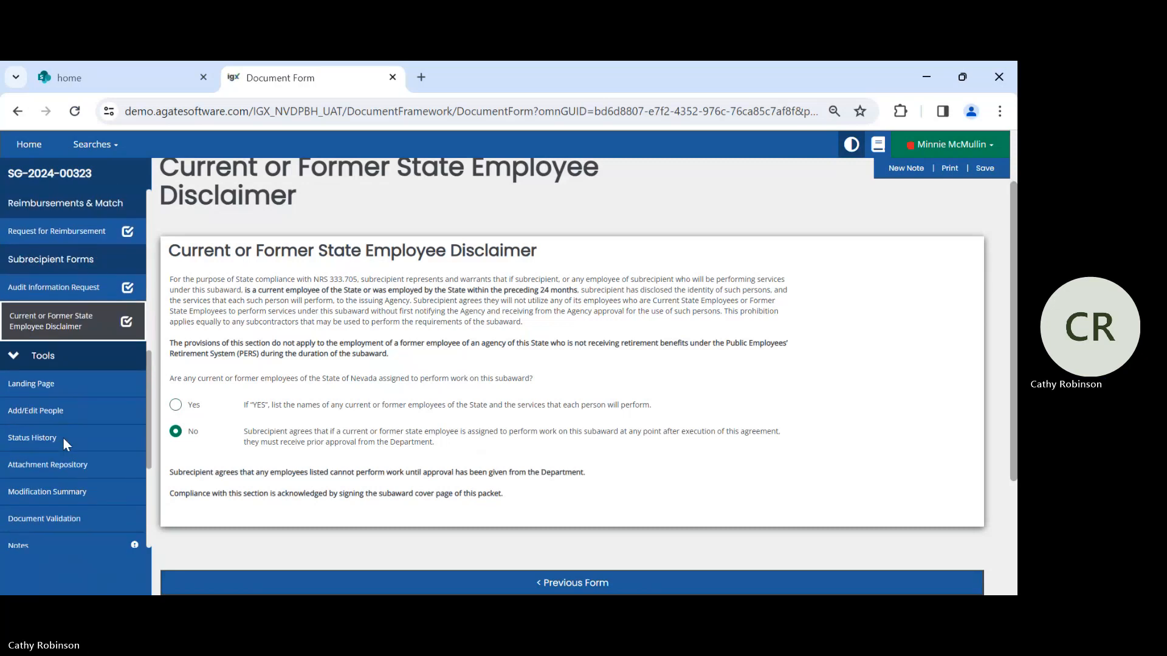
{"action": "scroll", "coordinate": [64, 441], "scroll_direction": "down", "scroll_amount": 1}
{"action": "scroll", "coordinate": [64, 442], "scroll_direction": "up", "scroll_amount": 6}
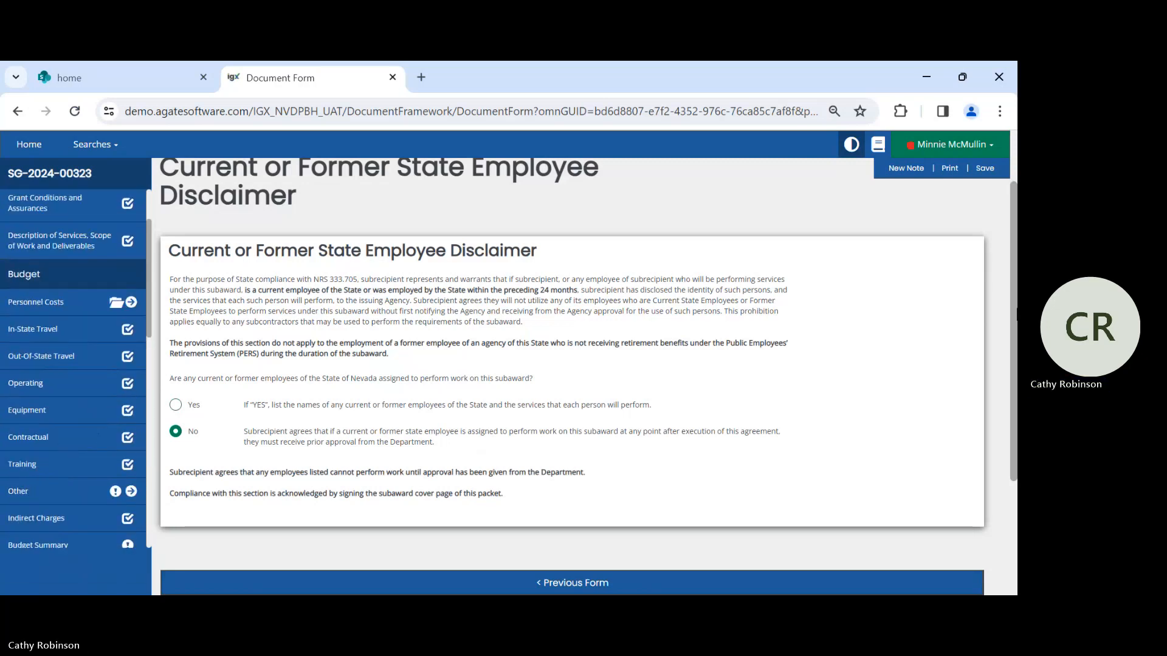
- Save the disclaimer form and open subgrant SG-2024-00324 from the dashboard's task list
{"action": "left_click", "coordinate": [993, 170]}
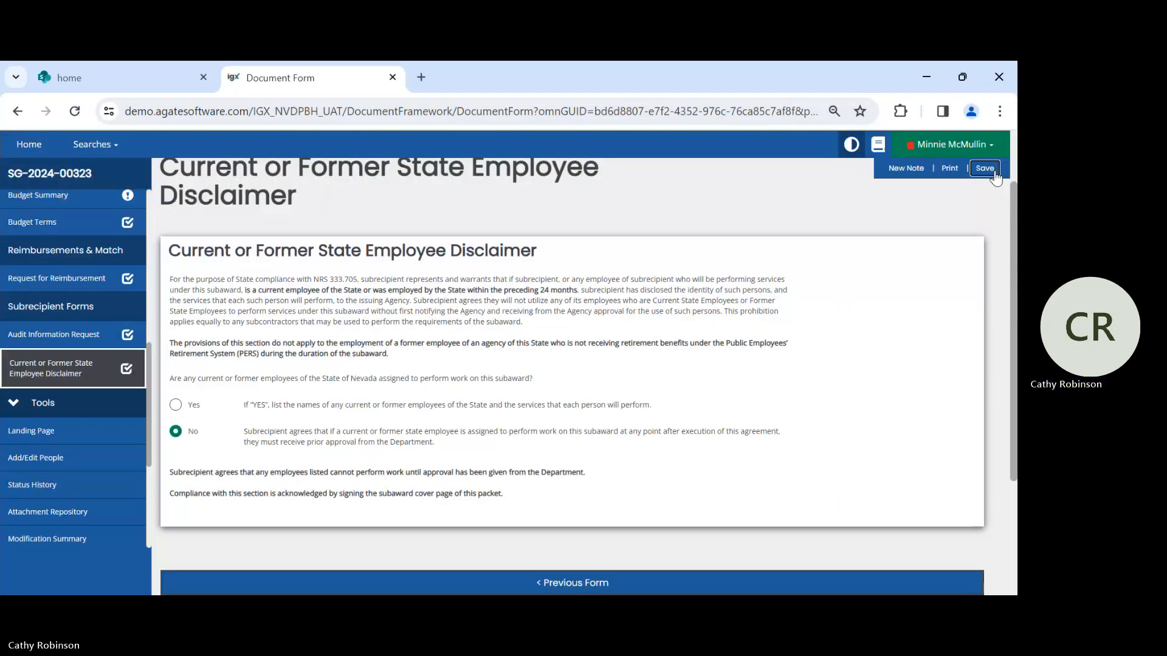
{"action": "left_click", "coordinate": [31, 148]}
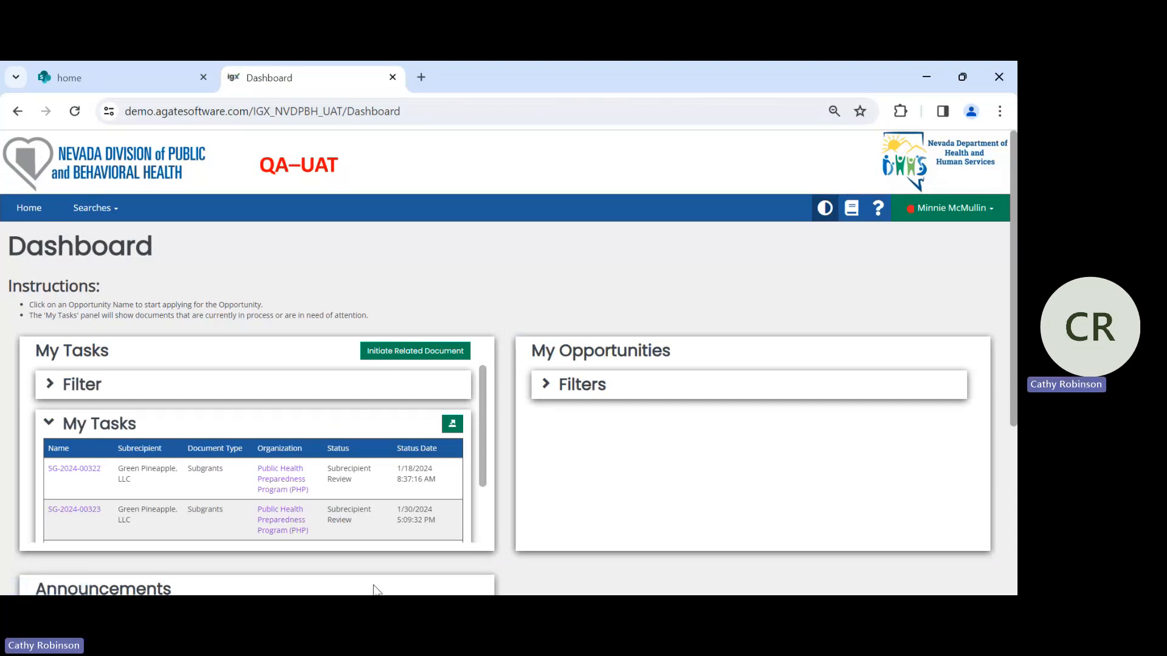
{"action": "scroll", "coordinate": [344, 498], "scroll_direction": "down", "scroll_amount": 3}
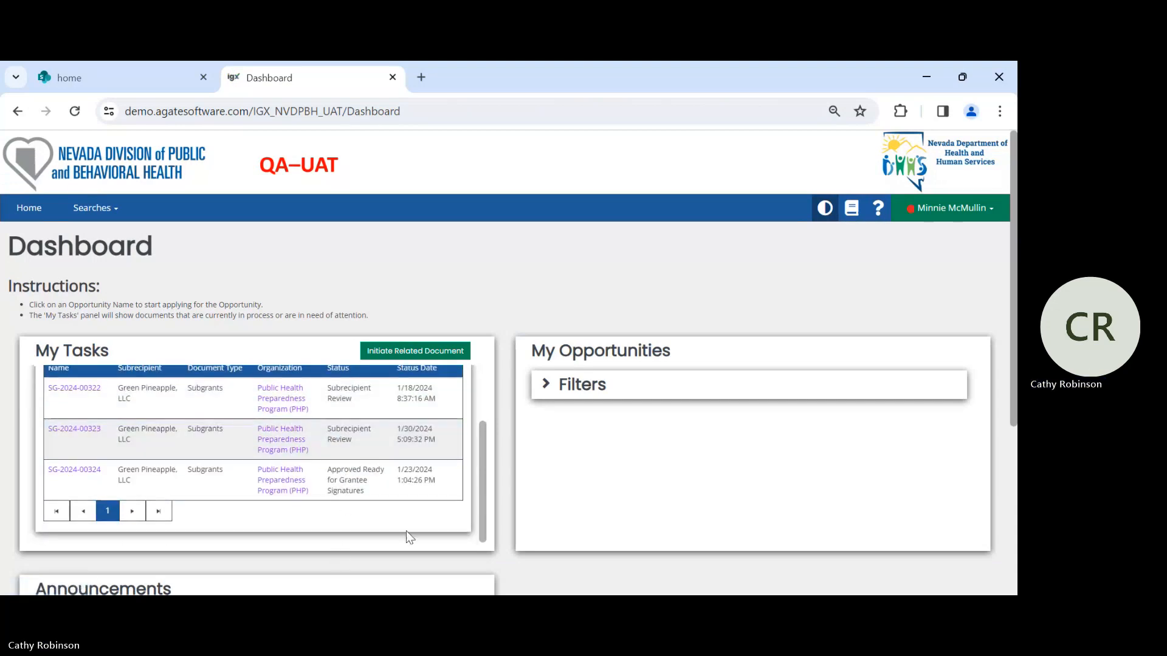
{"action": "left_click", "coordinate": [65, 476]}
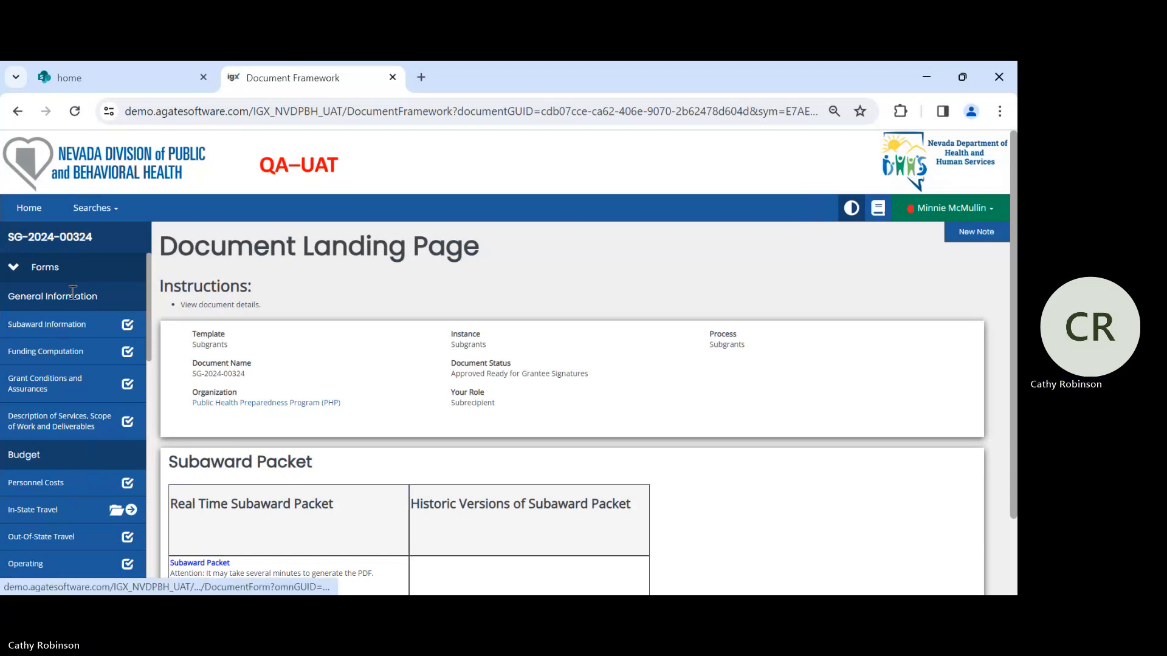
- Review the document status and packet options on the subgrant's landing page, and select the real-time Subaward Packet
{"action": "mouse_move", "coordinate": [69, 249]}
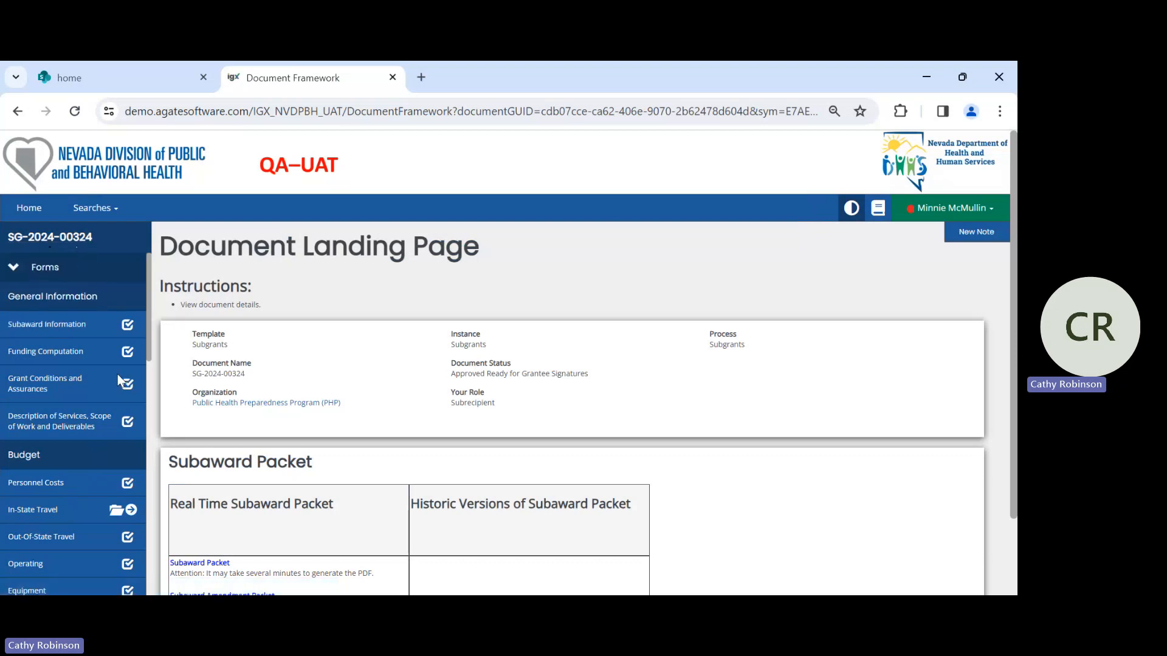
{"action": "scroll", "coordinate": [391, 361], "scroll_direction": "down", "scroll_amount": 2}
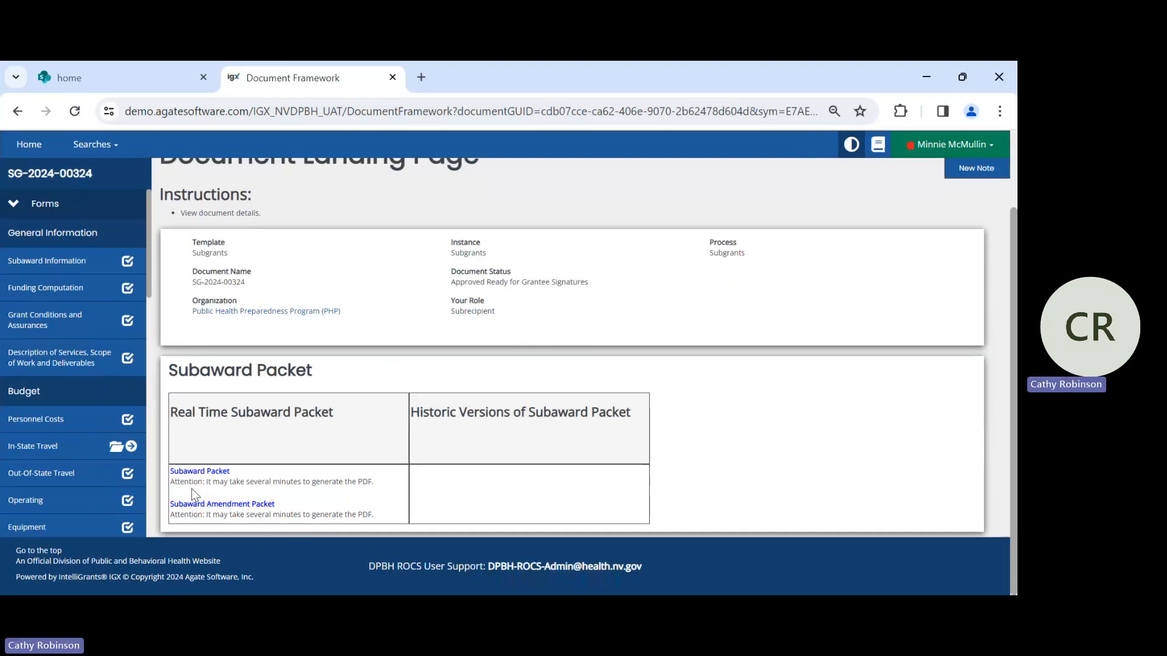
{"action": "scroll", "coordinate": [398, 298], "scroll_direction": "up", "scroll_amount": 1}
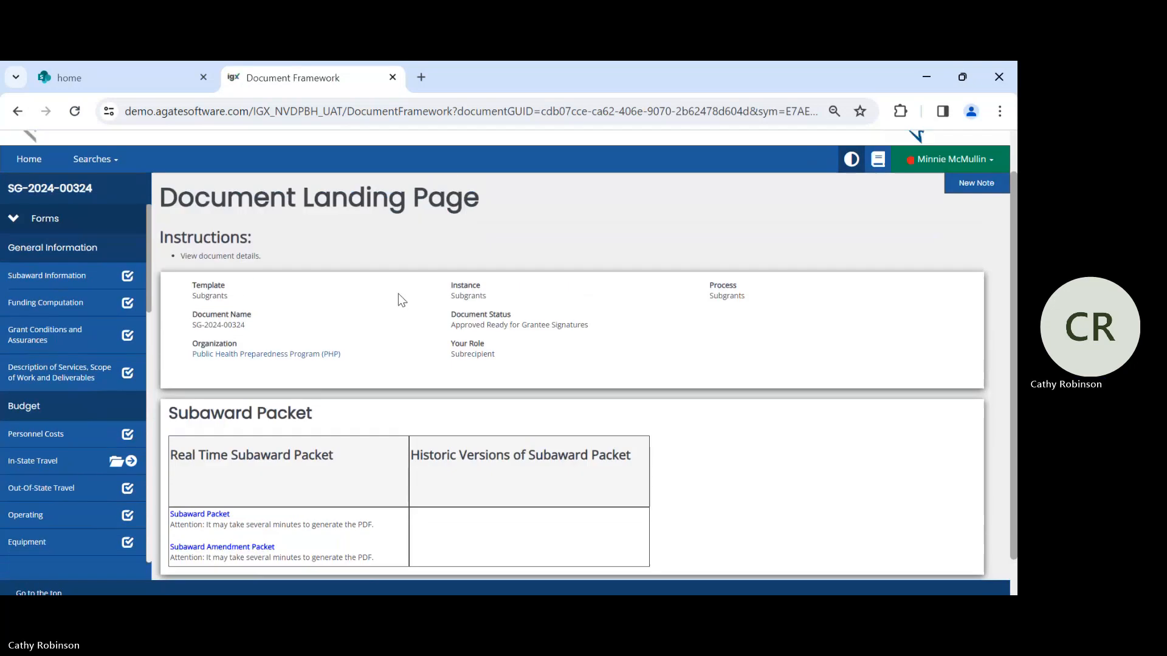
{"action": "scroll", "coordinate": [398, 298], "scroll_direction": "up", "scroll_amount": 1}
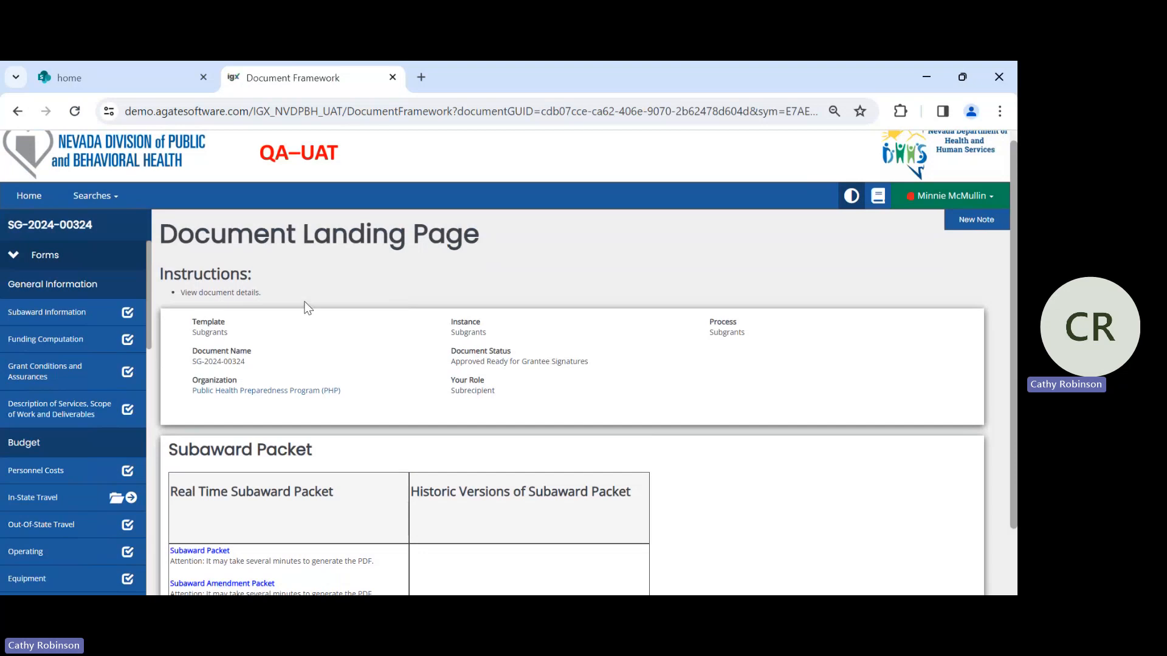
{"action": "scroll", "coordinate": [305, 340], "scroll_direction": "down", "scroll_amount": 2}
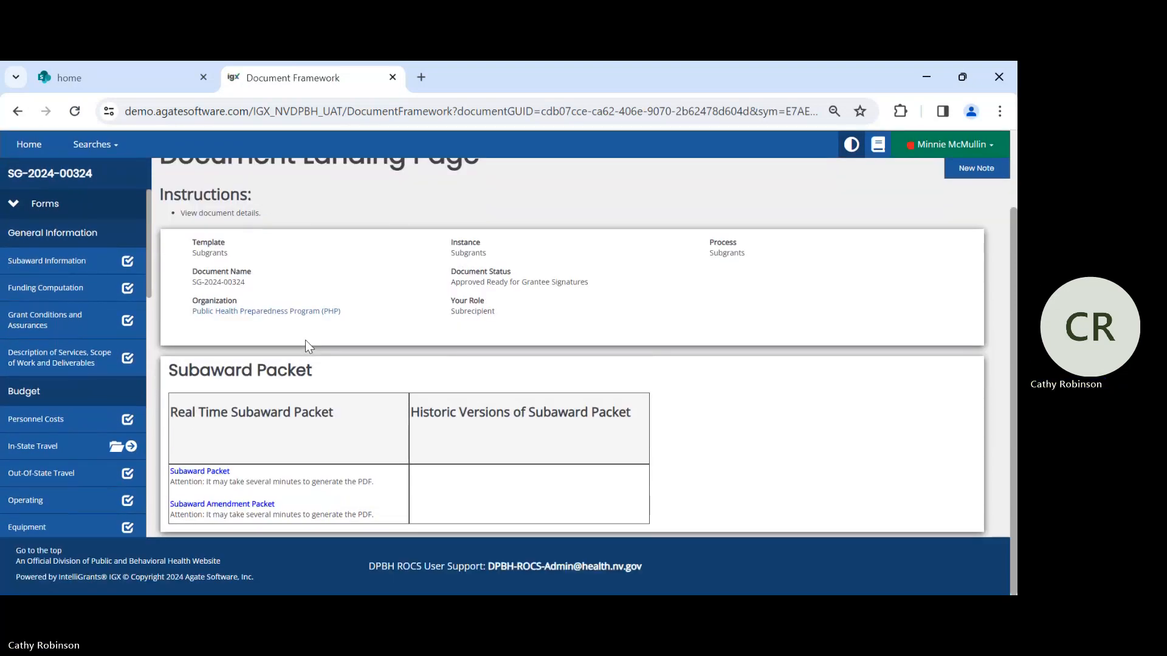
{"action": "left_click", "coordinate": [222, 473]}
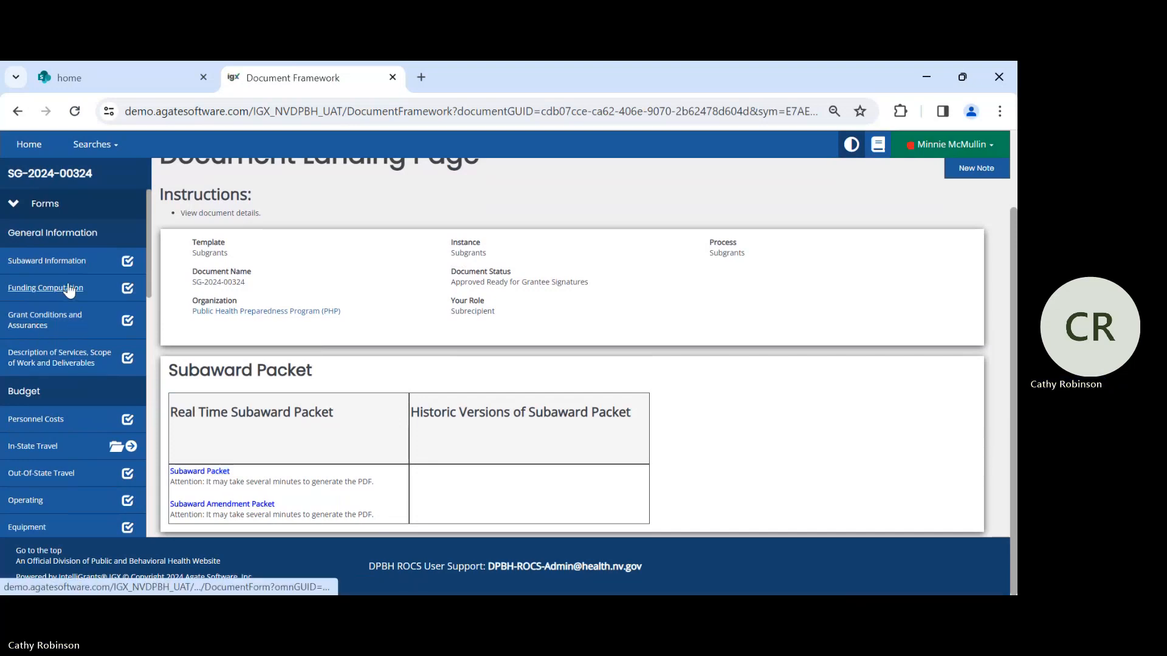
- Check the completion marks of subgrant SG-2024-00324's forms and open its Subrecipient Signature form
{"action": "scroll", "coordinate": [69, 291], "scroll_direction": "down", "scroll_amount": 5}
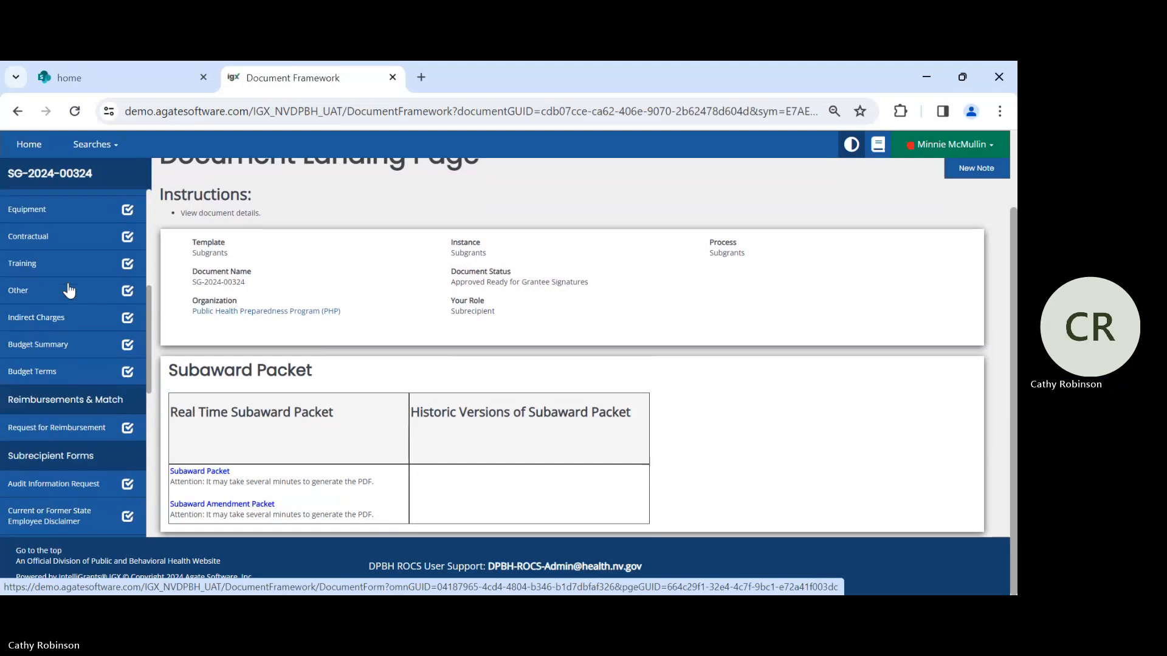
{"action": "scroll", "coordinate": [68, 282], "scroll_direction": "down", "scroll_amount": 1}
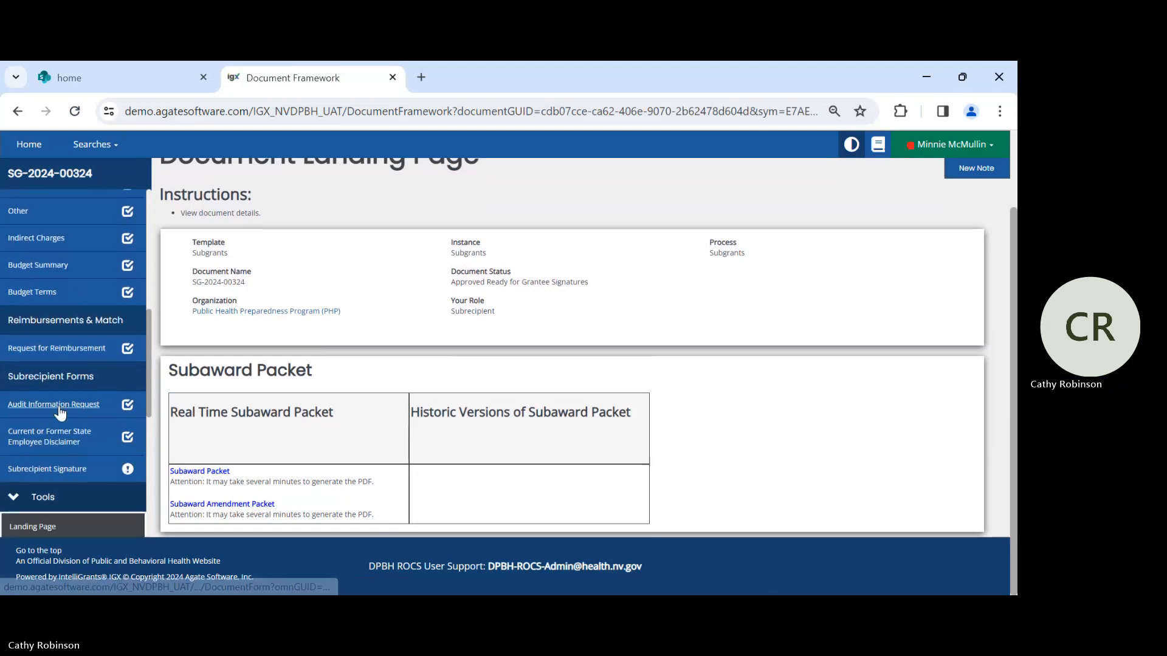
{"action": "scroll", "coordinate": [73, 398], "scroll_direction": "down", "scroll_amount": 1}
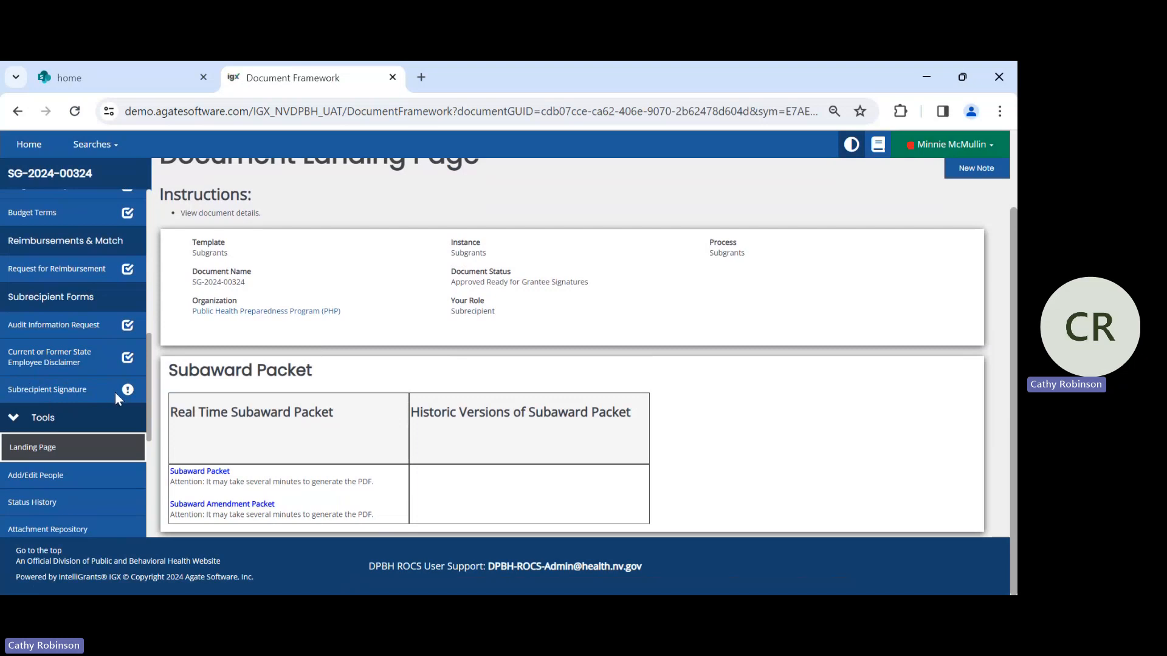
{"action": "mouse_move", "coordinate": [123, 393]}
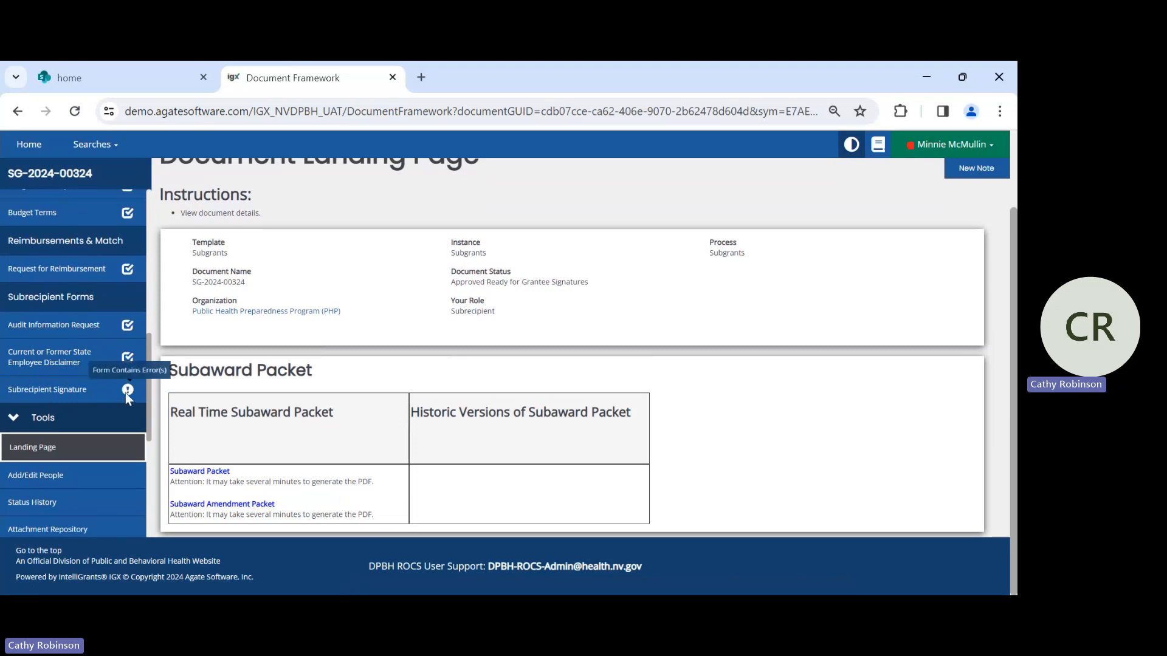
{"action": "left_click", "coordinate": [60, 395]}
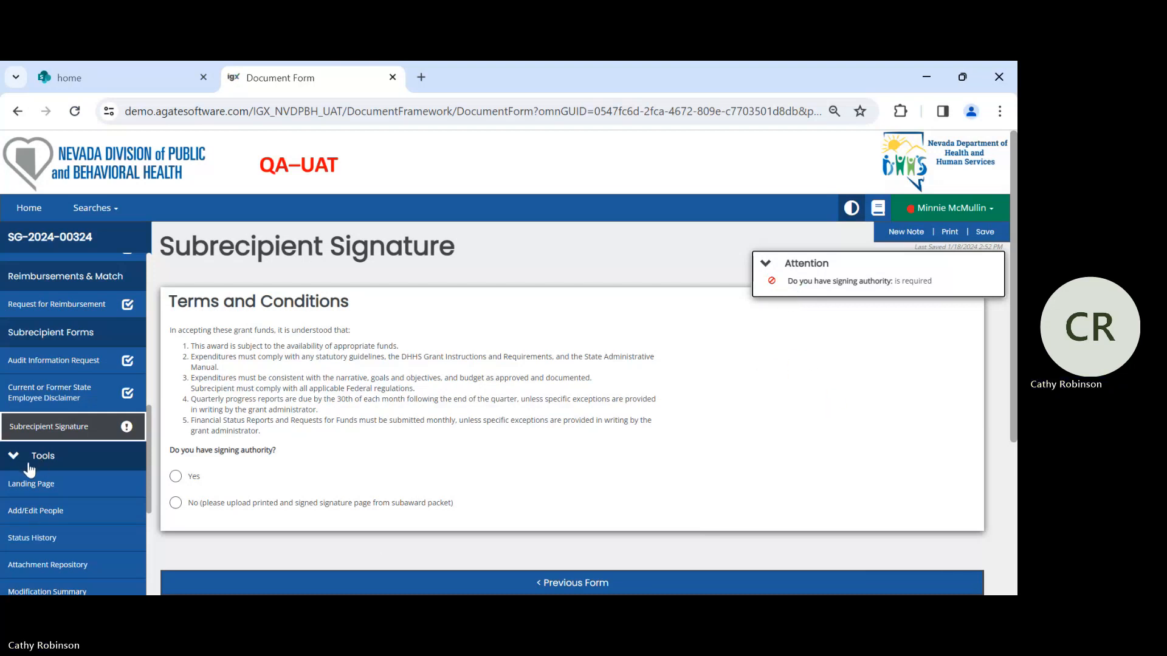
- Answer Yes to having signing authority and try out the Signature and Signed on Behalf of fields for the authorized official
{"action": "left_click", "coordinate": [176, 477]}
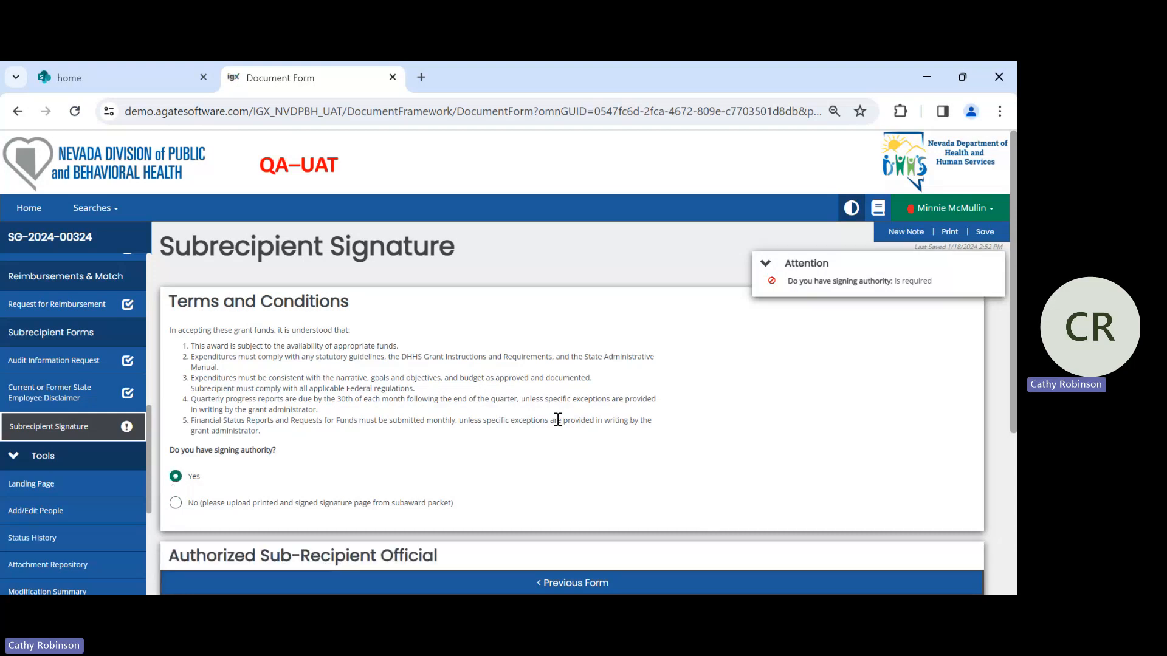
{"action": "scroll", "coordinate": [557, 418], "scroll_direction": "down", "scroll_amount": 1}
{"action": "scroll", "coordinate": [557, 419], "scroll_direction": "down", "scroll_amount": 4}
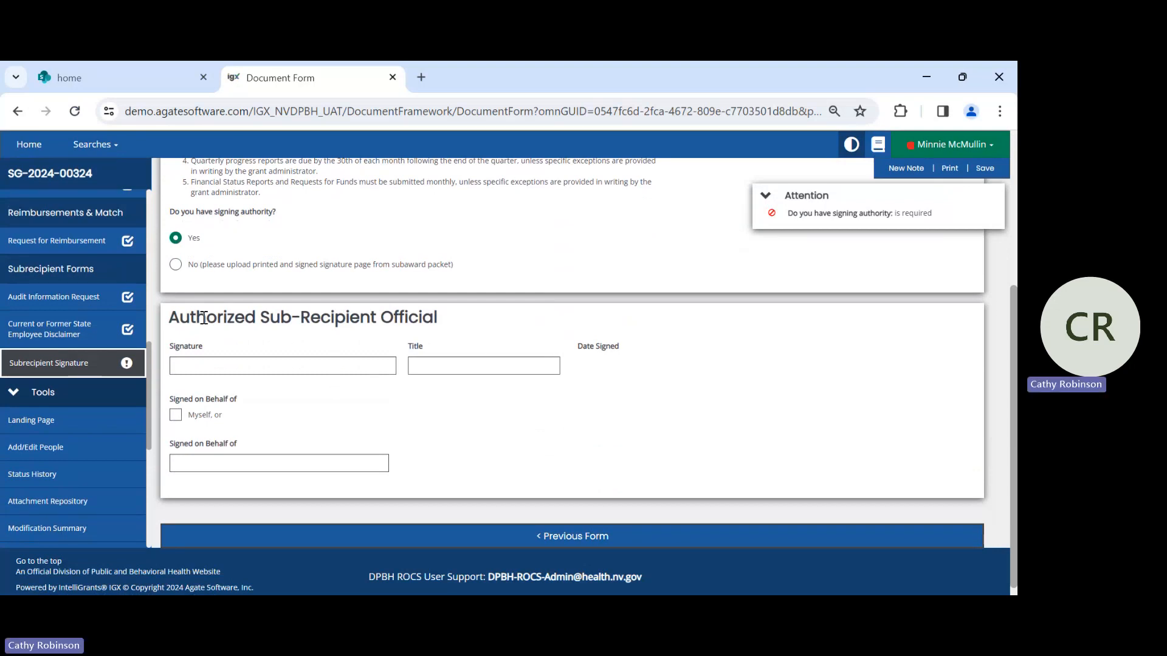
{"action": "left_click", "coordinate": [197, 369]}
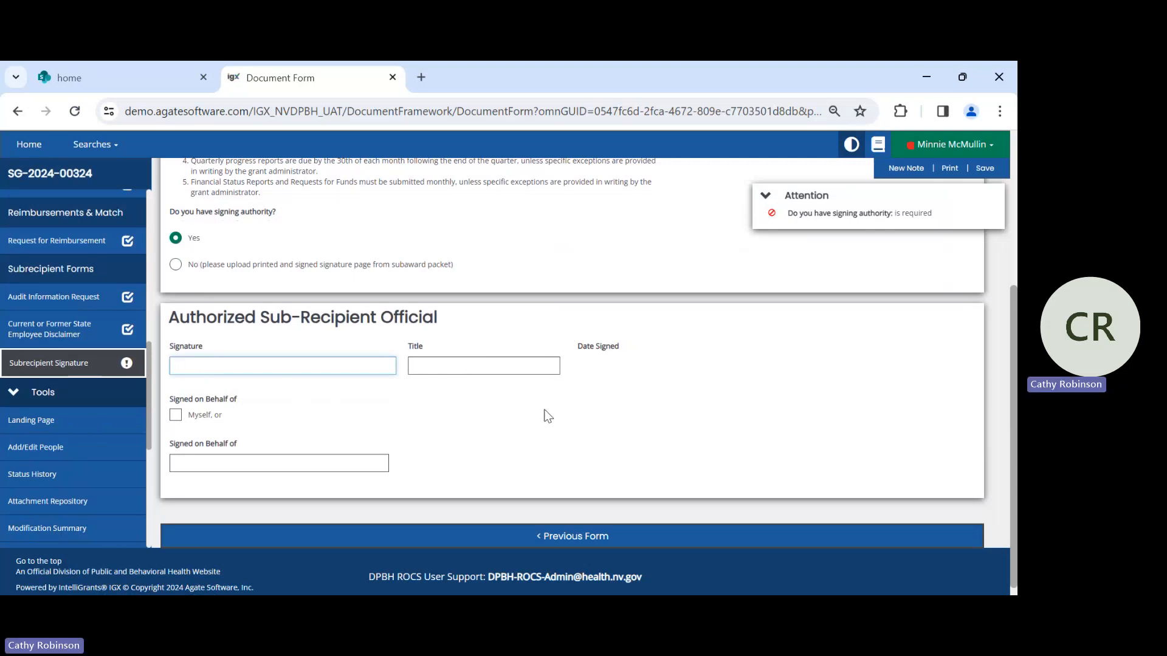
{"action": "left_click", "coordinate": [178, 419]}
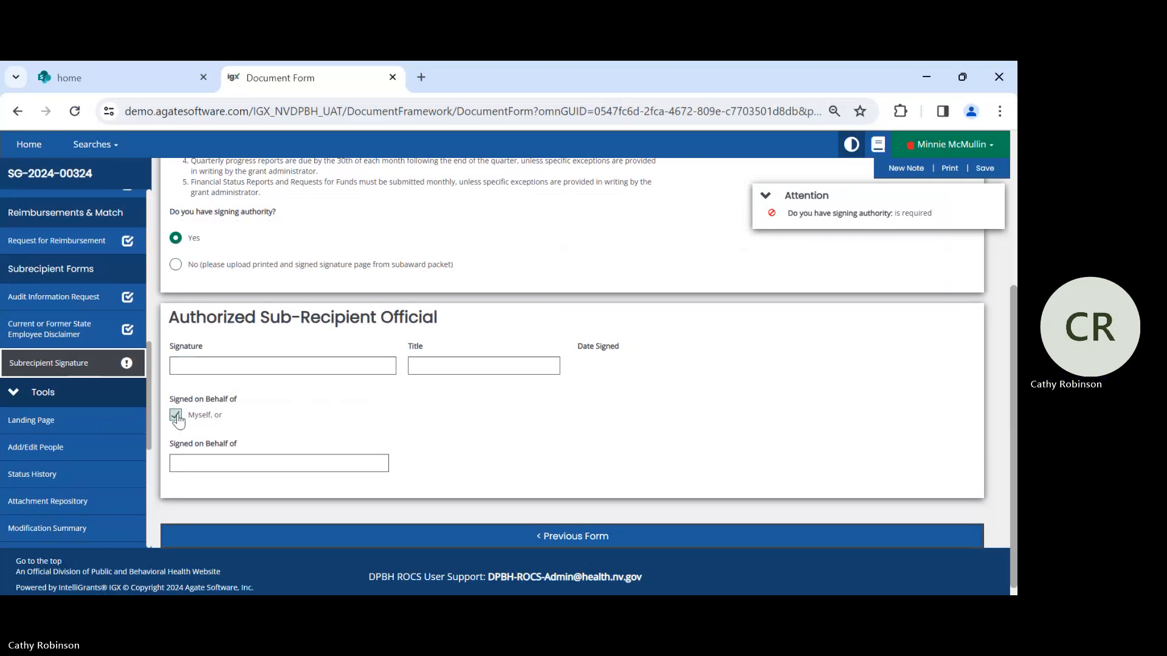
{"action": "left_click", "coordinate": [176, 416]}
{"action": "left_click", "coordinate": [185, 464]}
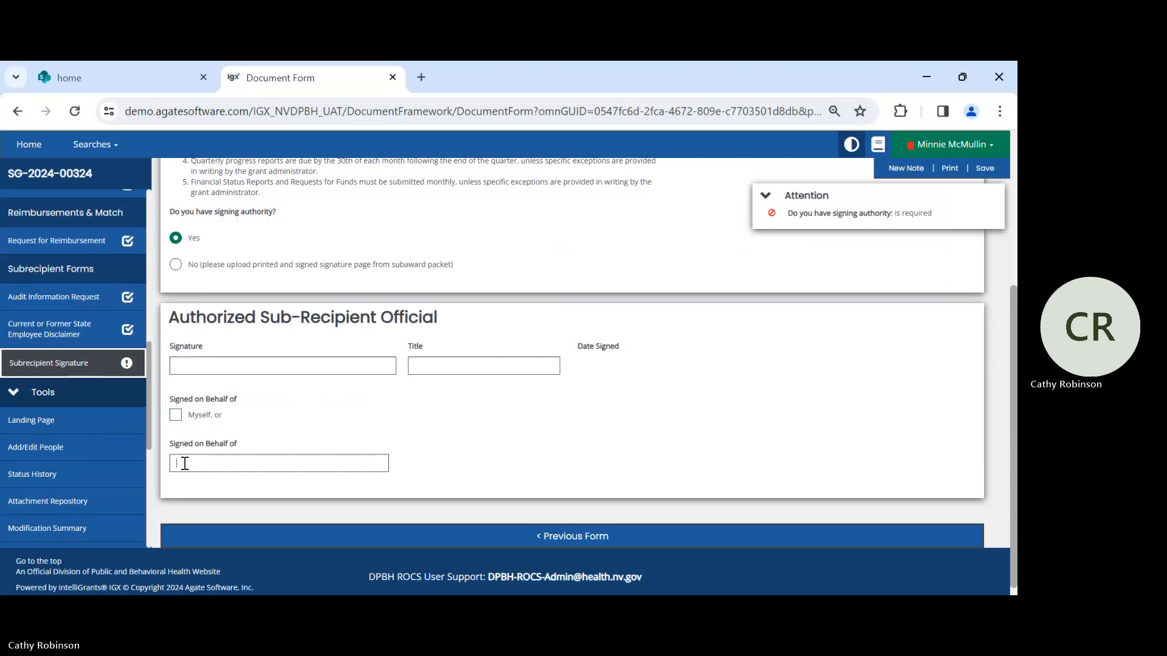
{"action": "left_click", "coordinate": [182, 370]}
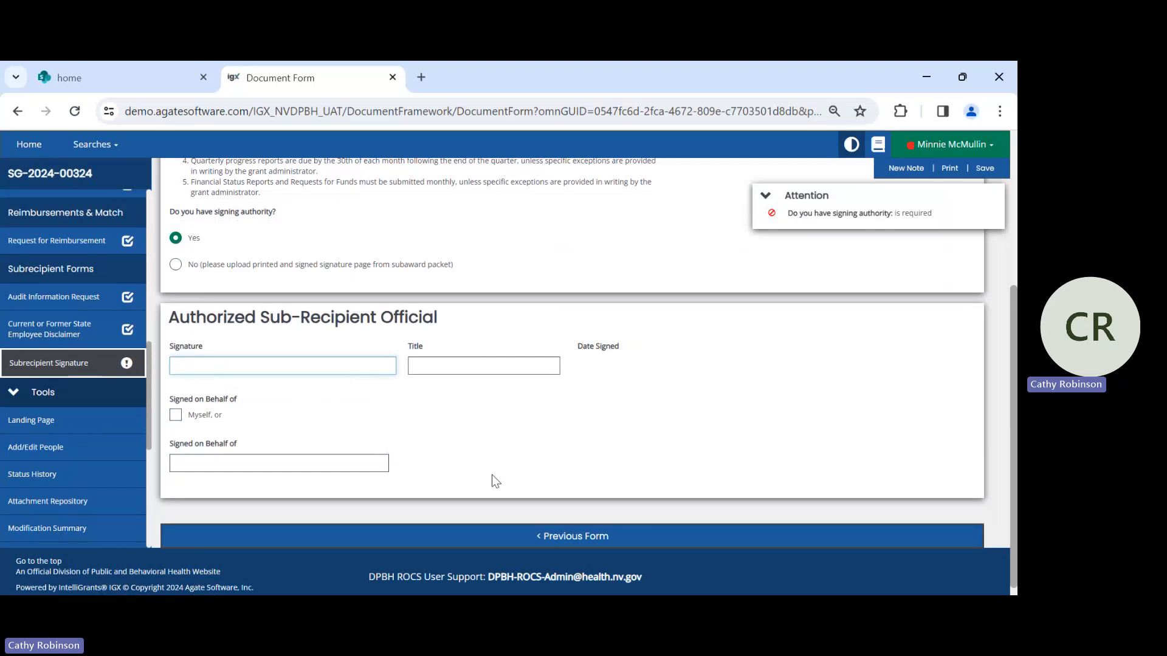
{"action": "left_click", "coordinate": [184, 460]}
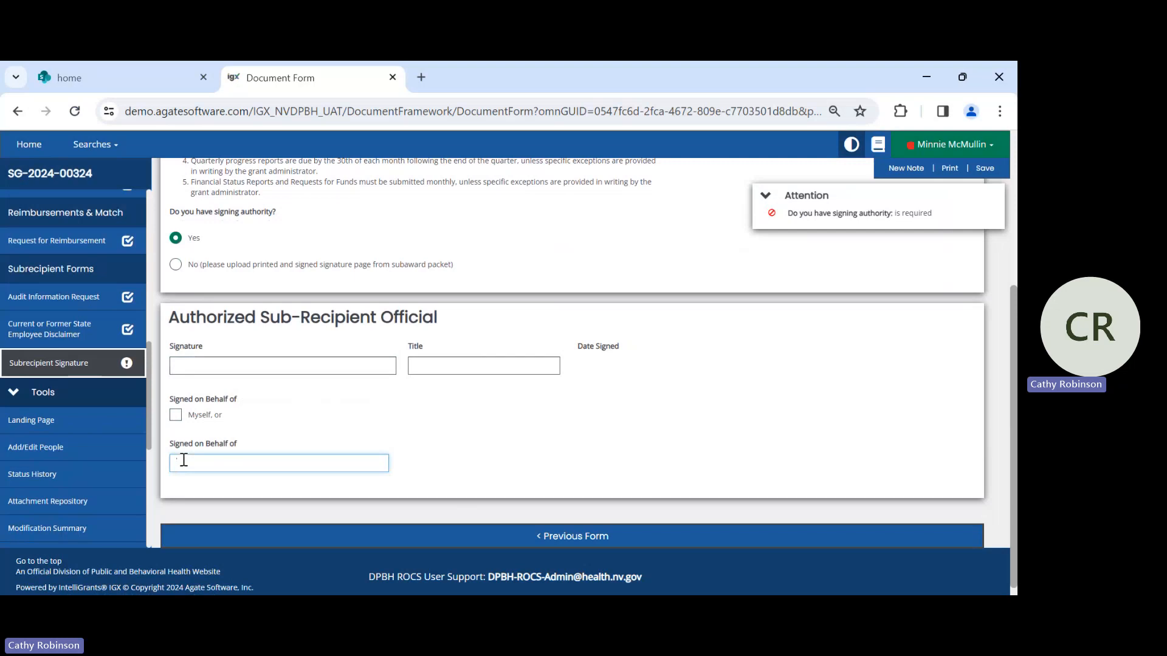
- Answer No to having signing authority, upload DOC.pdf as the signed document, and activate the Signed Name from upload field
{"action": "left_click", "coordinate": [176, 265]}
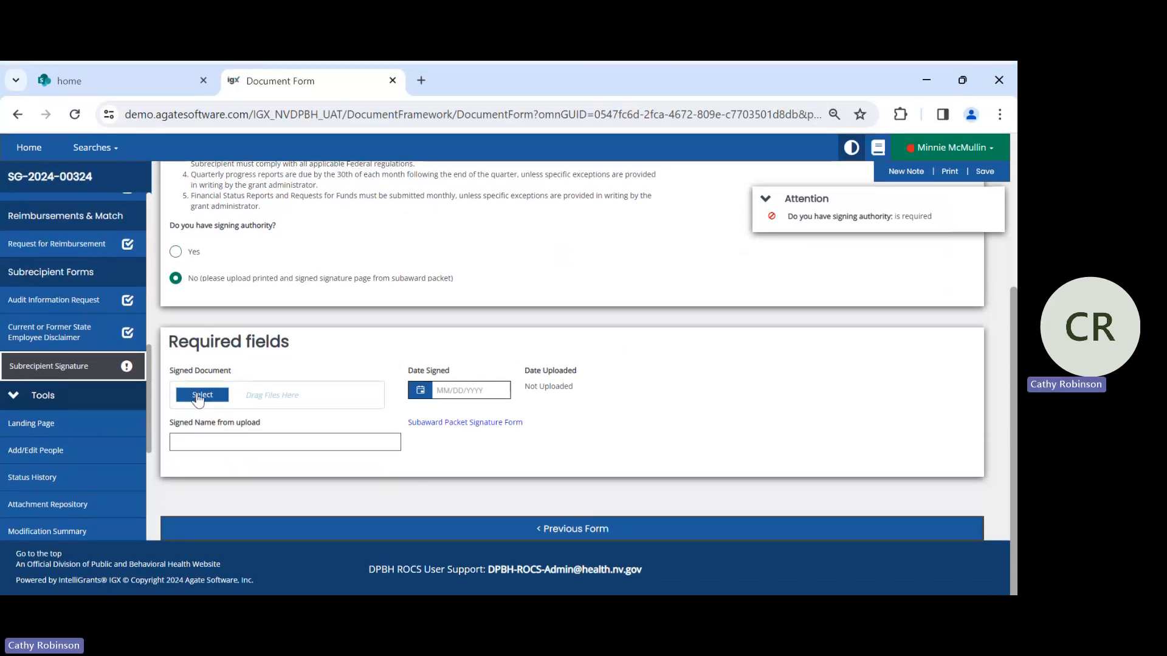
{"action": "left_click", "coordinate": [201, 396]}
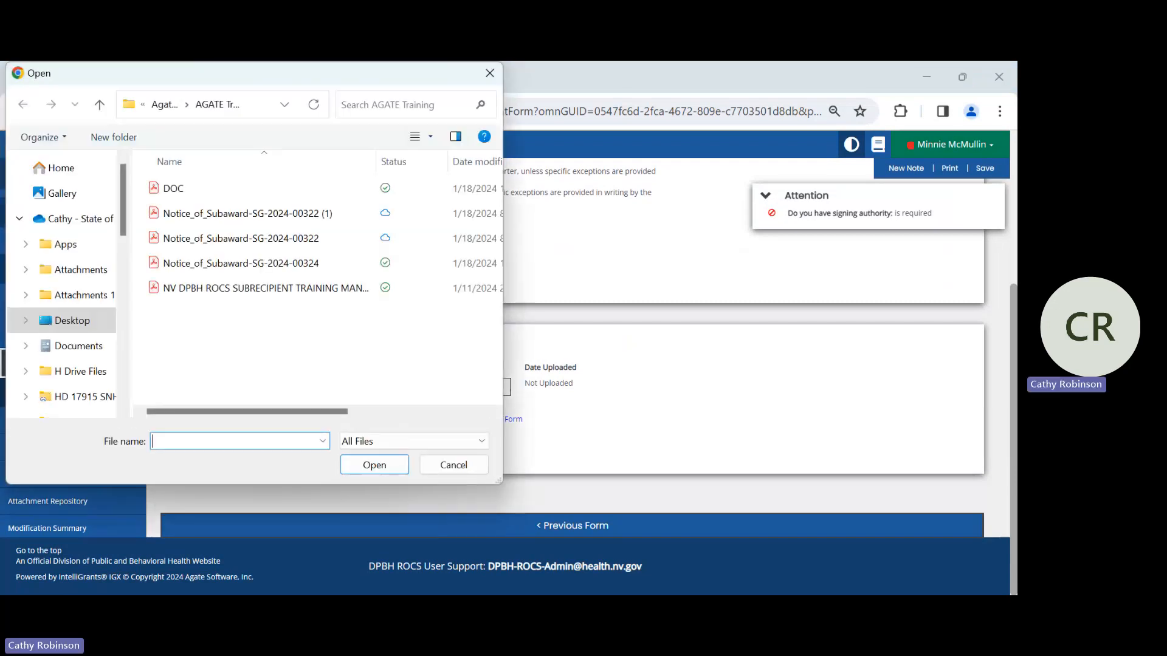
{"action": "left_click", "coordinate": [174, 188]}
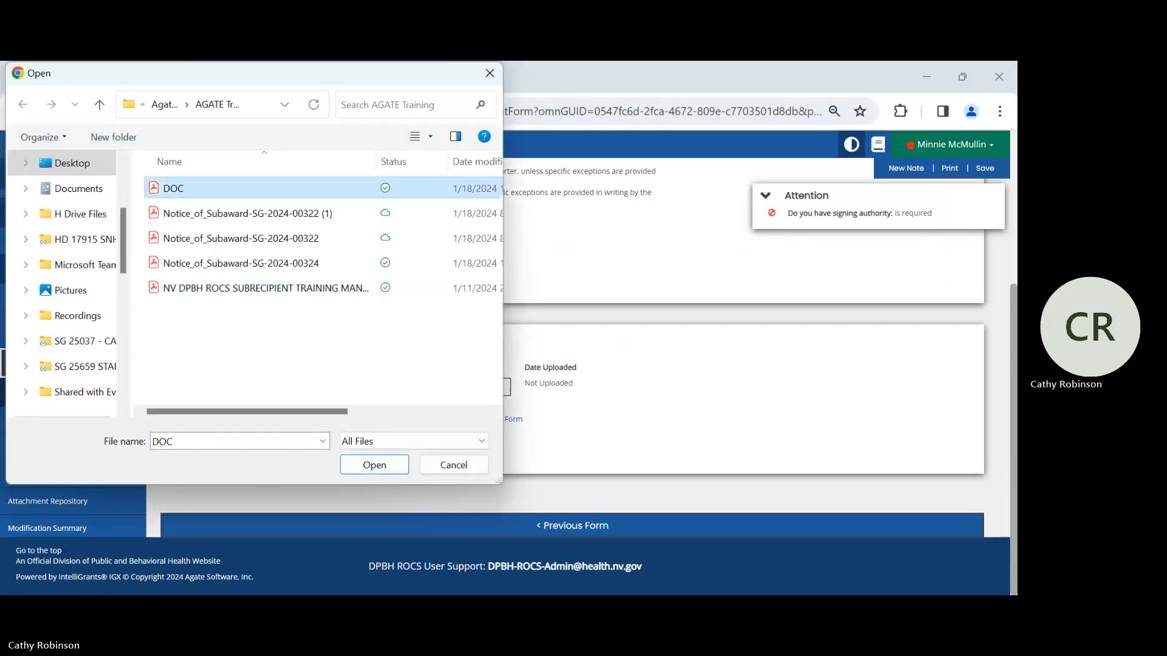
{"action": "left_click", "coordinate": [387, 465]}
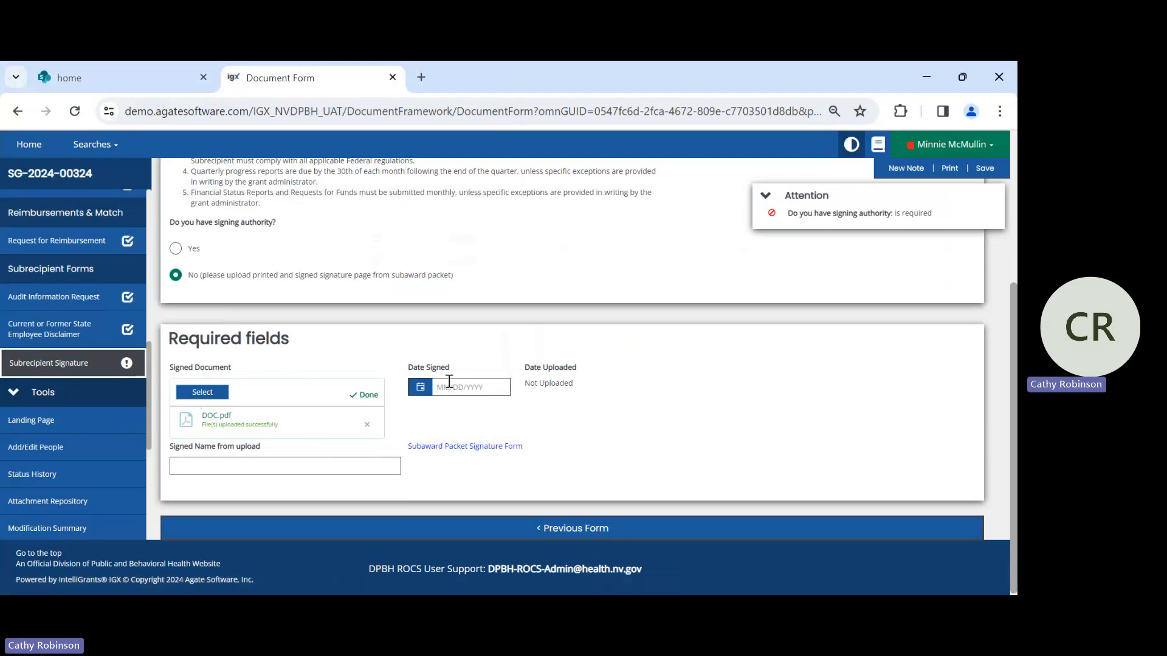
{"action": "left_click", "coordinate": [209, 465]}
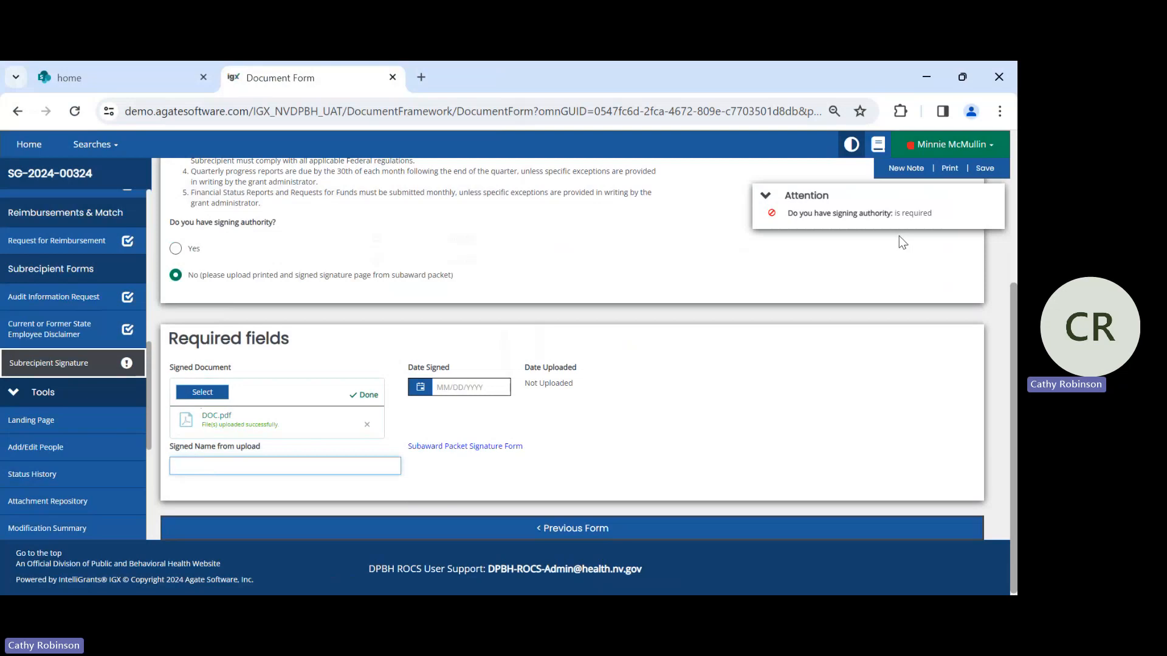
- Review the status options available for moving subgrant SG-2024-00324 forward from grantee signatures
{"action": "scroll", "coordinate": [60, 412], "scroll_direction": "down", "scroll_amount": 3}
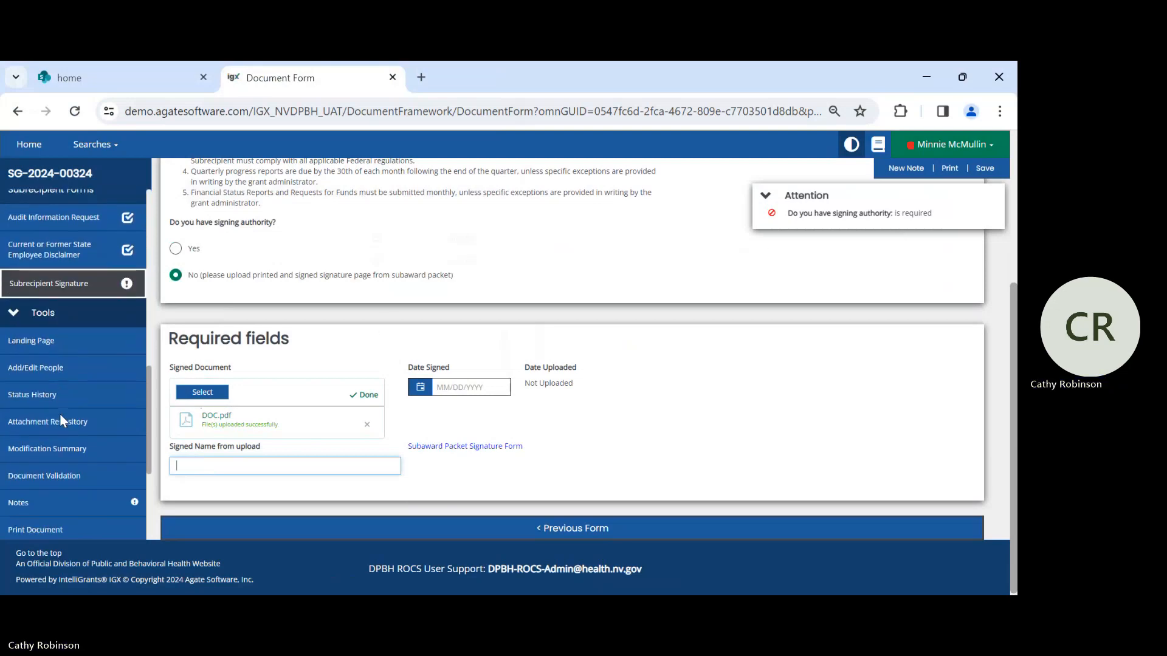
{"action": "scroll", "coordinate": [60, 412], "scroll_direction": "down", "scroll_amount": 2}
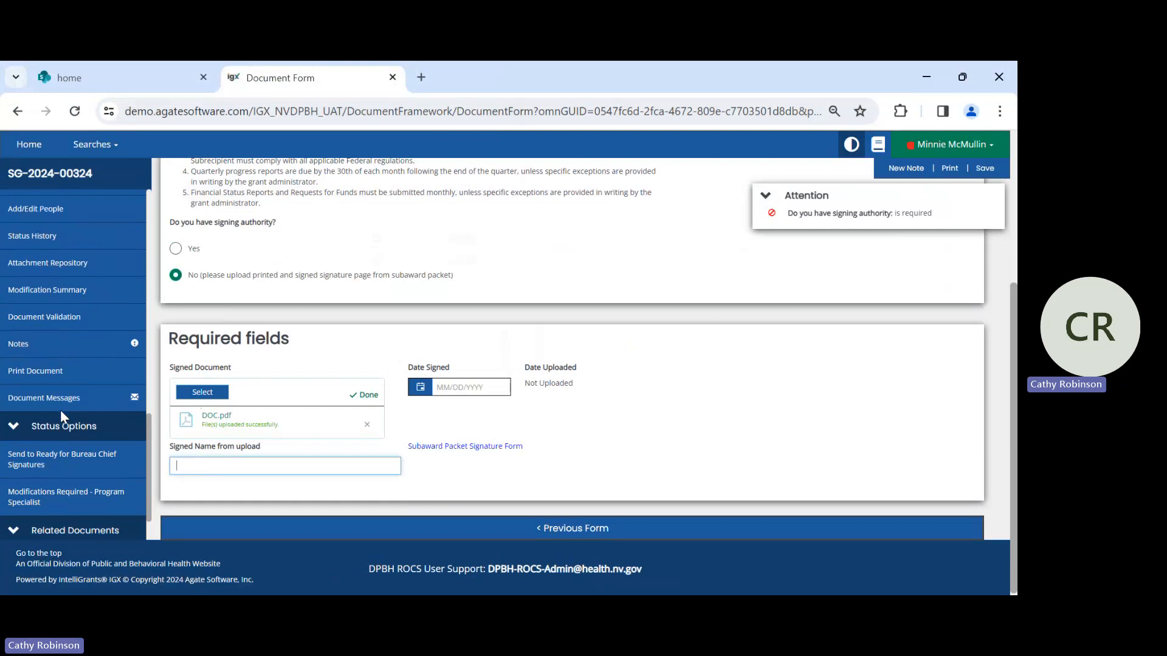